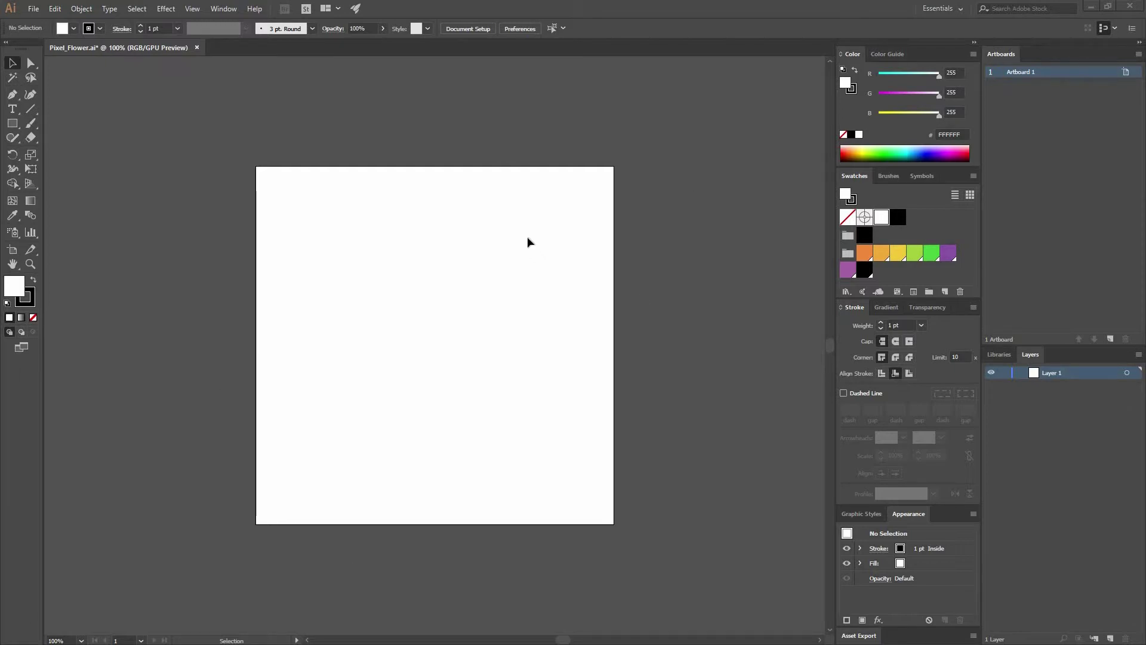
Step: Create a new document with the confirmed new-document settings
{"action": "left_click", "coordinate": [32, 10]}
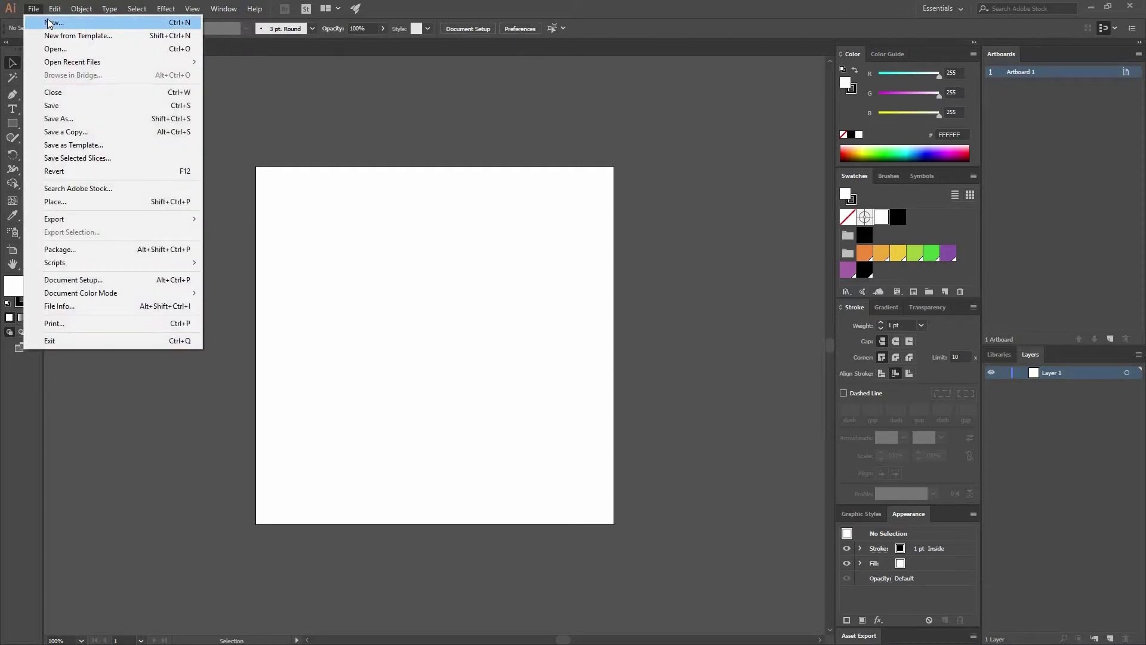
{"action": "left_click", "coordinate": [51, 23]}
{"action": "type", "text": "600"}
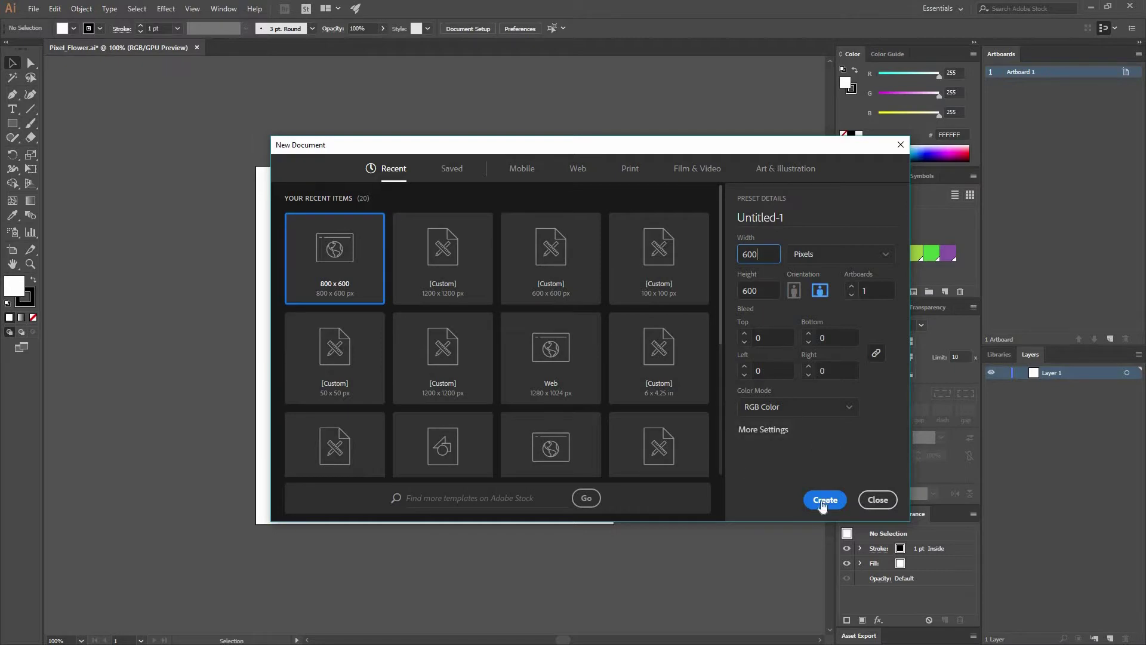
{"action": "left_click", "coordinate": [876, 501]}
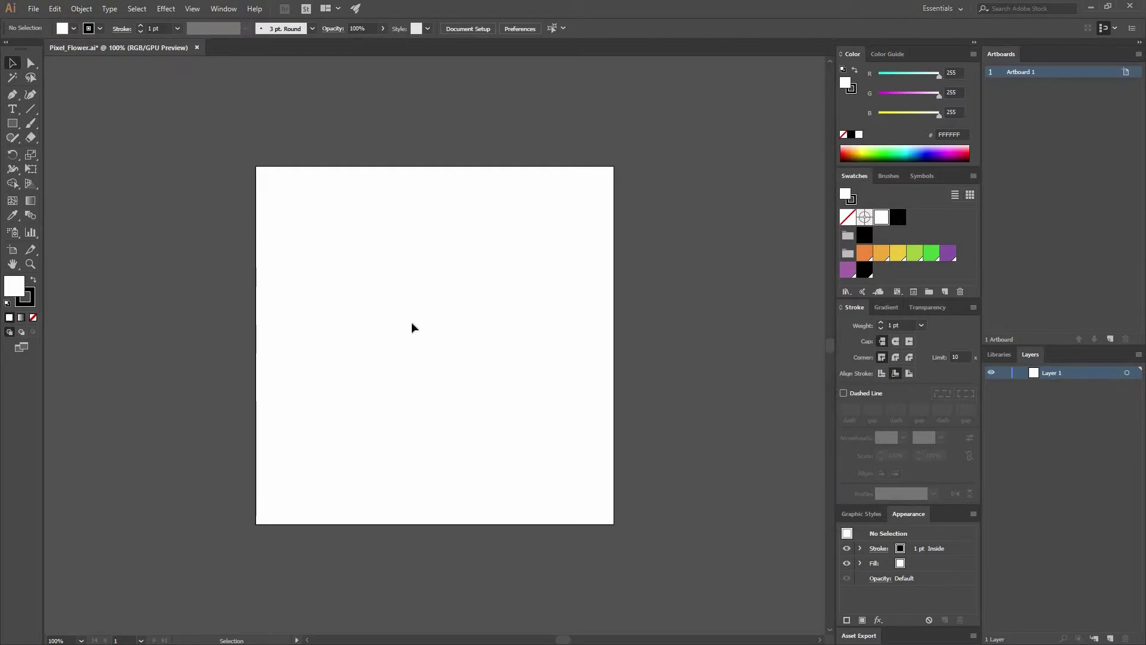
Step: Draw a 600×600 px rectangular grid with 31 horizontal and 31 vertical dividers, then drag it up
{"action": "left_click", "coordinate": [31, 110]}
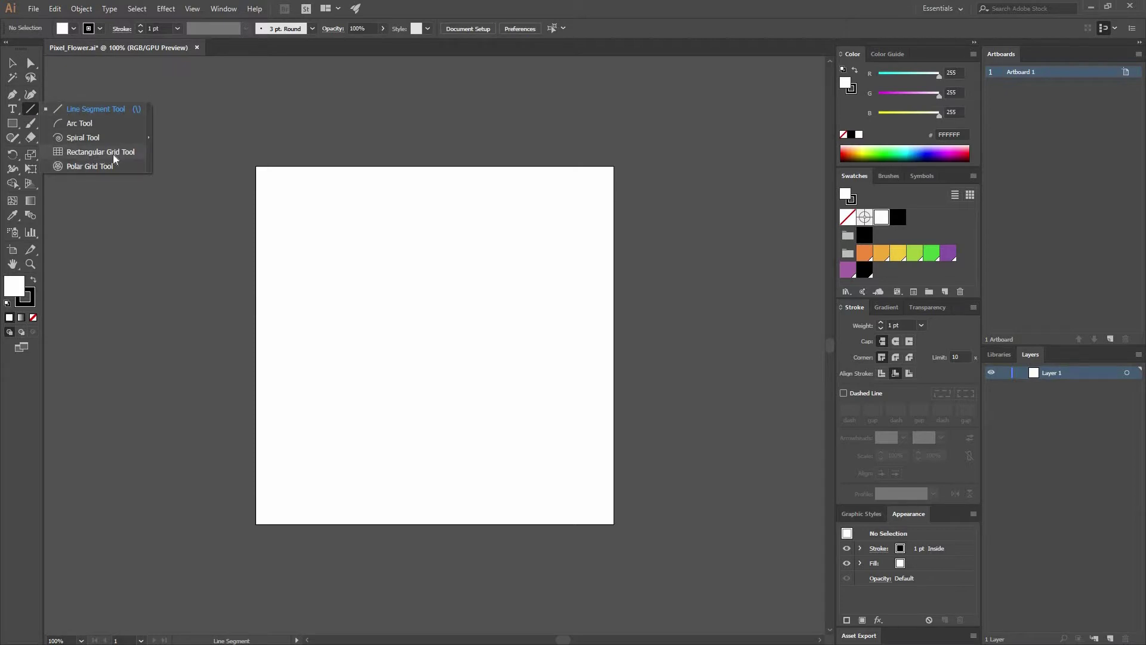
{"action": "left_click", "coordinate": [113, 154]}
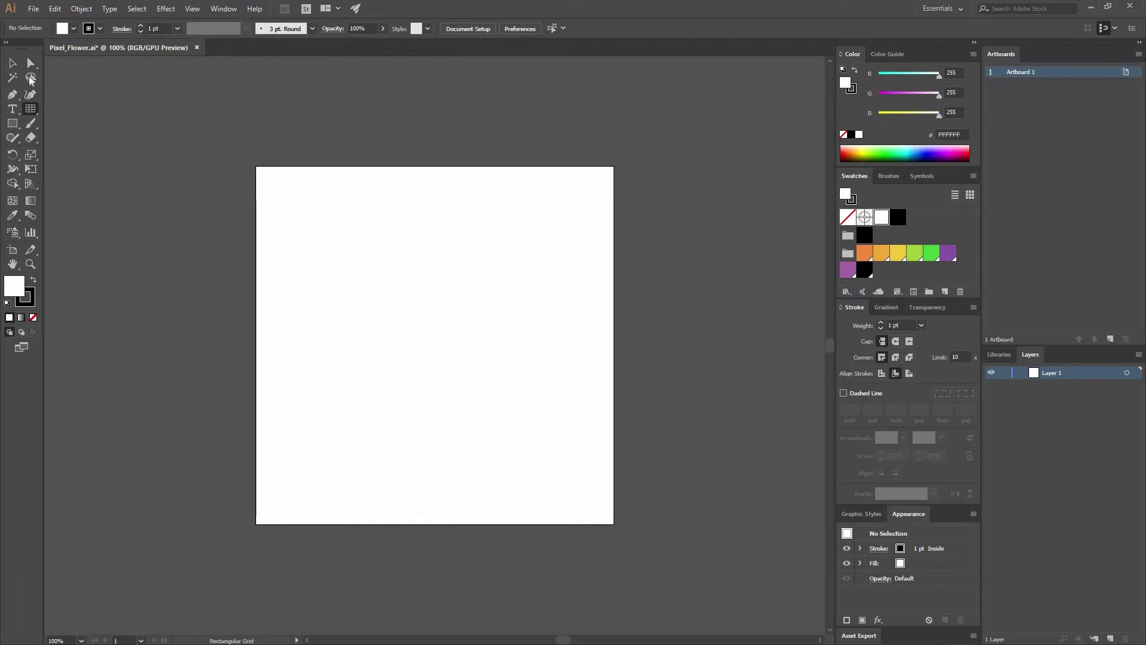
{"action": "left_click", "coordinate": [454, 262]}
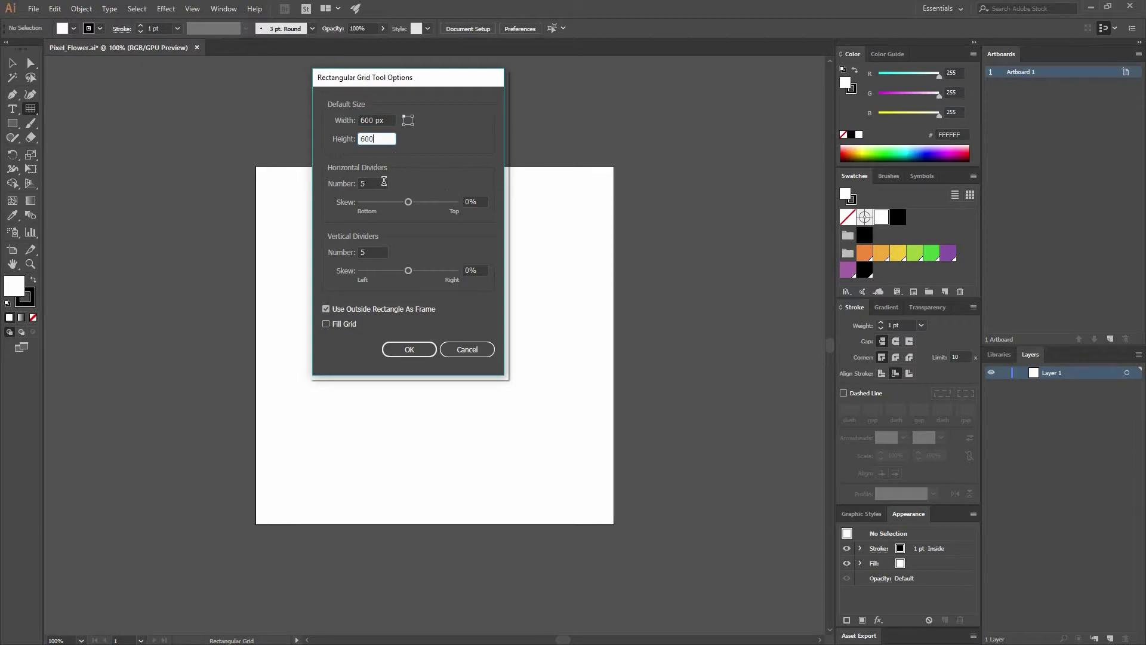
{"action": "key", "text": "Tab"}
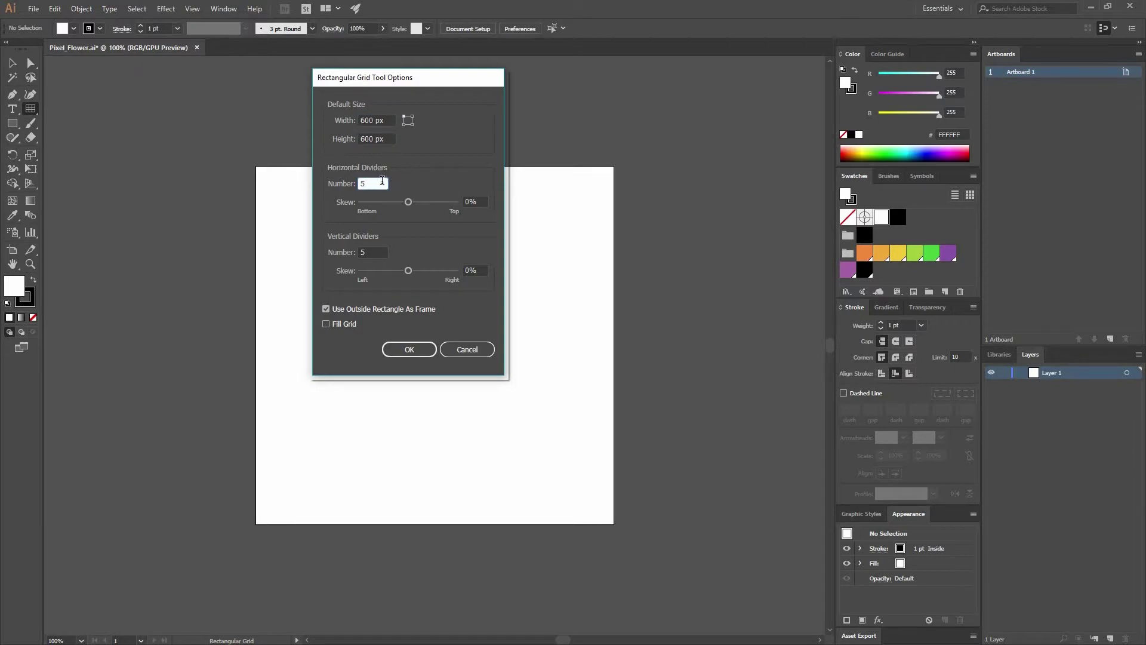
{"action": "key", "text": "ctrl+a"}
{"action": "type", "text": "31"}
{"action": "left_click", "coordinate": [385, 252]}
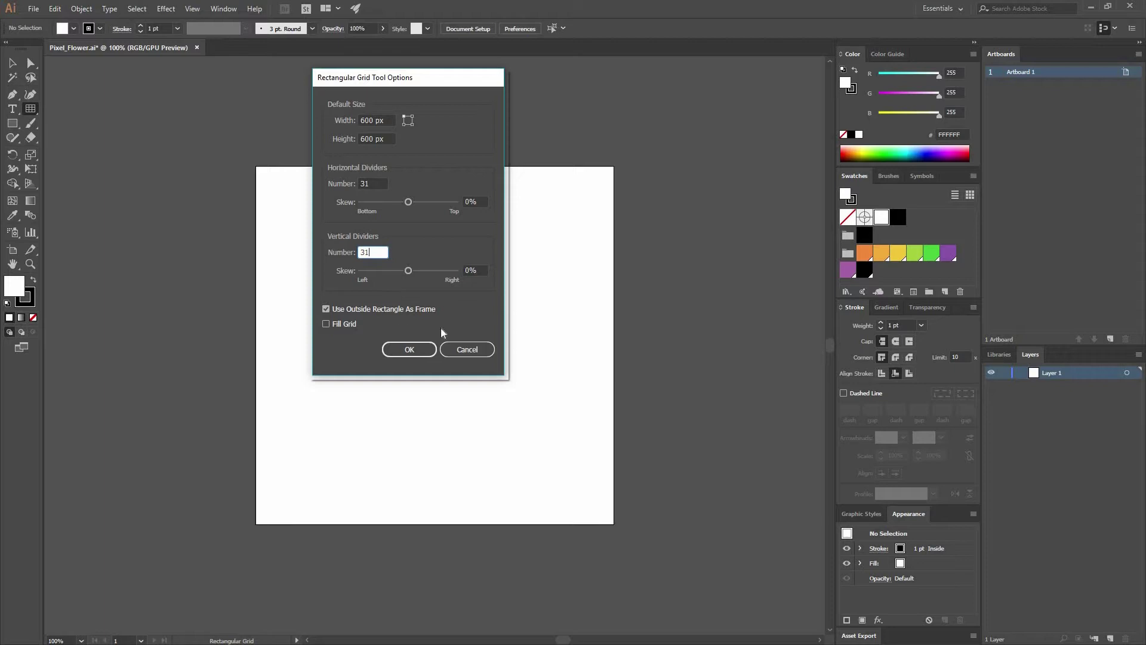
{"action": "left_click", "coordinate": [417, 353]}
{"action": "key", "text": "Return"}
{"action": "left_click", "coordinate": [12, 63]}
{"action": "left_click_drag", "start_coordinate": [657, 360], "coordinate": [652, 317]}
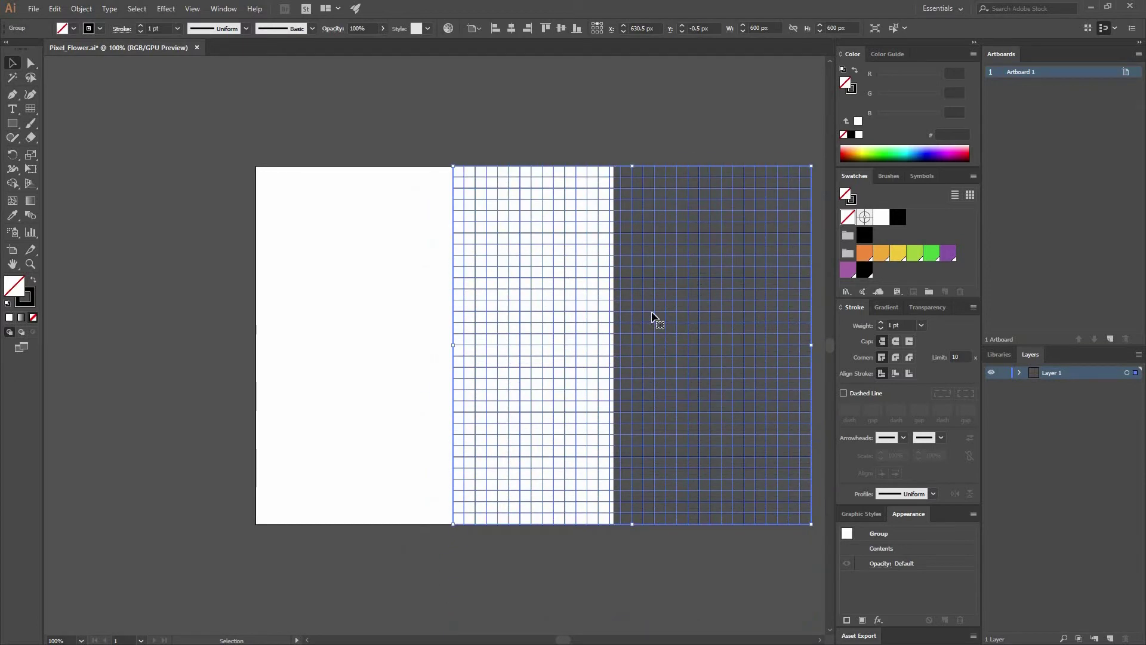
Step: Align the grid to the artboard, centre it horizontally and vertically, then deselect
{"action": "key", "text": "ctrl+z"}
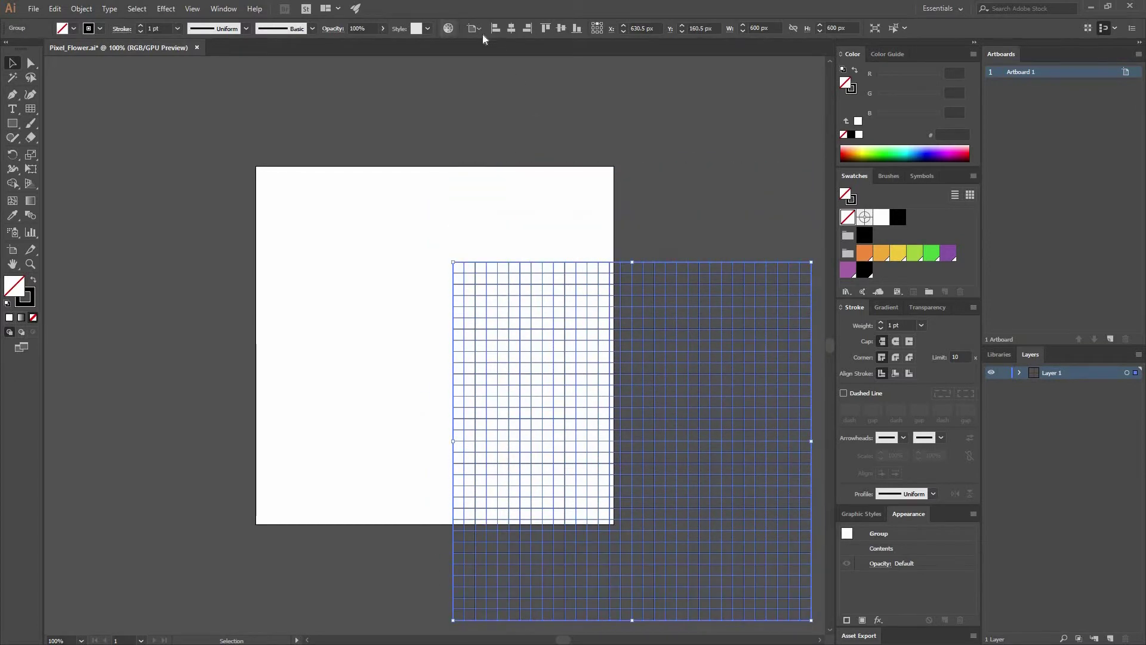
{"action": "left_click", "coordinate": [476, 29]}
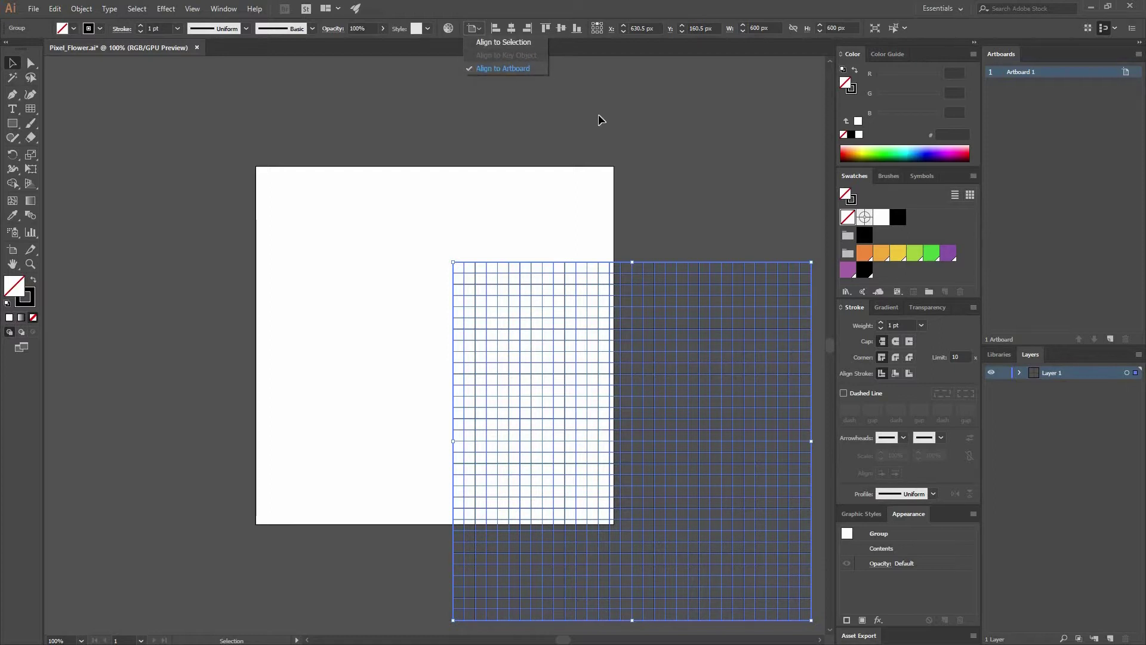
{"action": "left_click", "coordinate": [635, 299]}
{"action": "left_click_drag", "start_coordinate": [635, 299], "coordinate": [604, 203]}
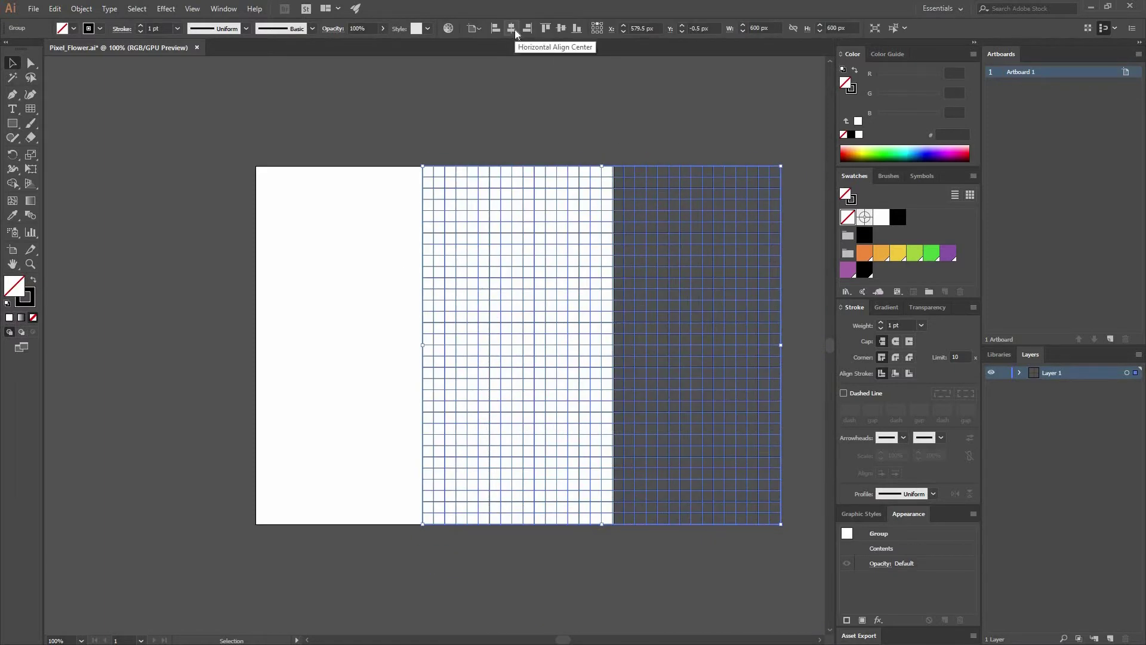
{"action": "left_click", "coordinate": [512, 28]}
{"action": "left_click", "coordinate": [561, 29]}
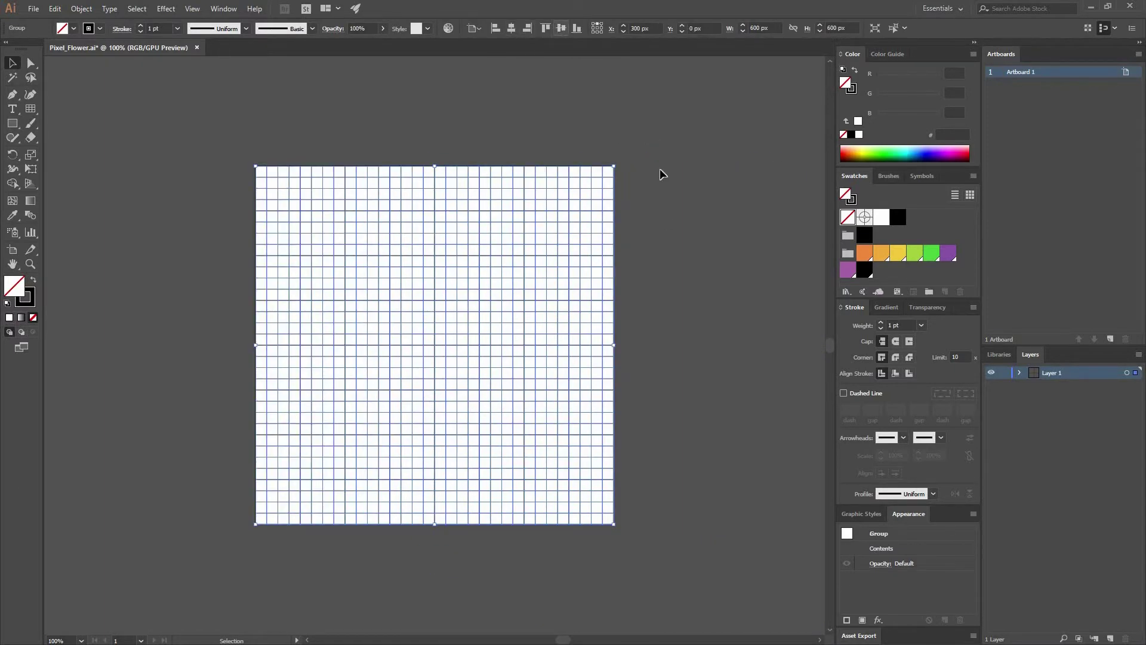
{"action": "left_click", "coordinate": [659, 174]}
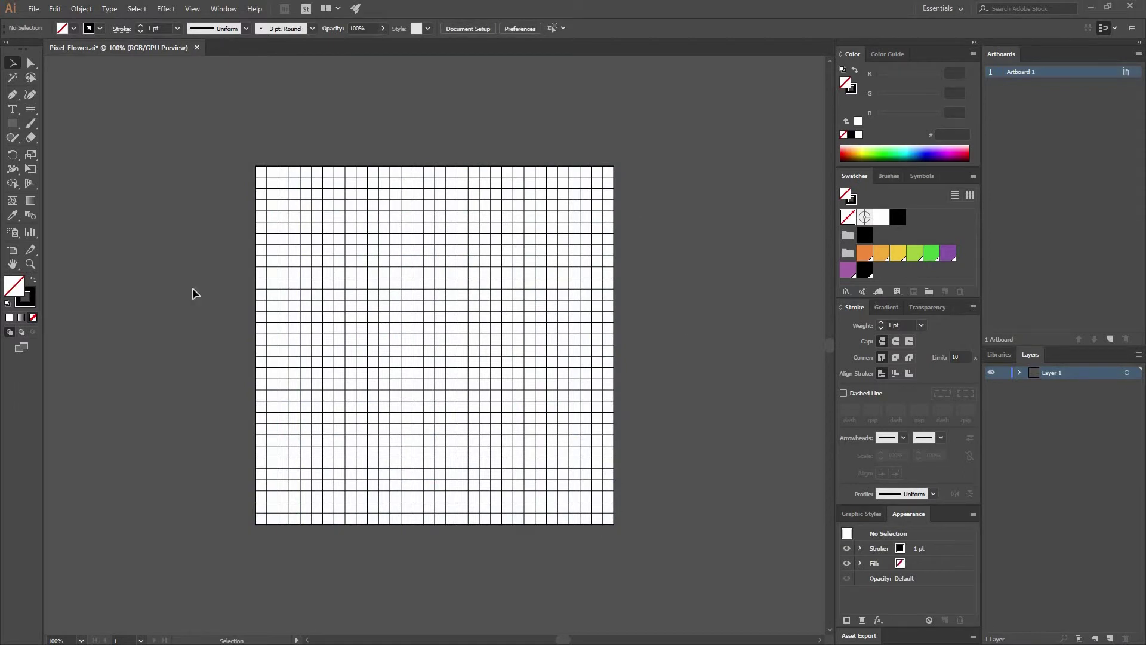
Step: Make black the fill colour, select the whole grid, and switch to the Live Paint Bucket
{"action": "left_click", "coordinate": [34, 283]}
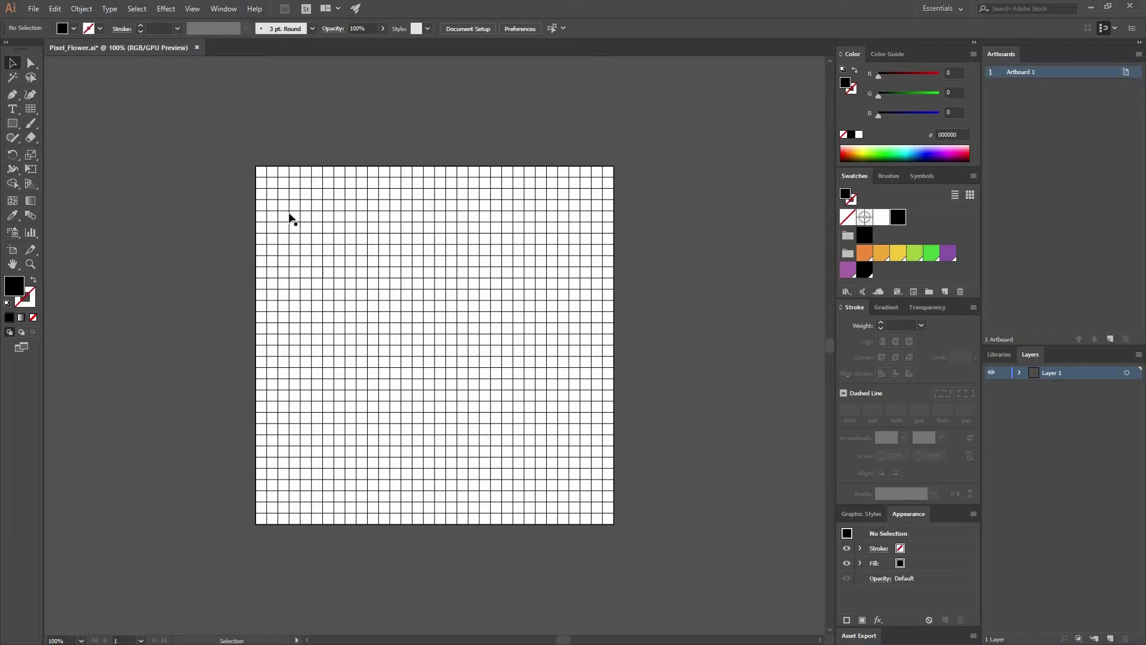
{"action": "key", "text": "ctrl+a"}
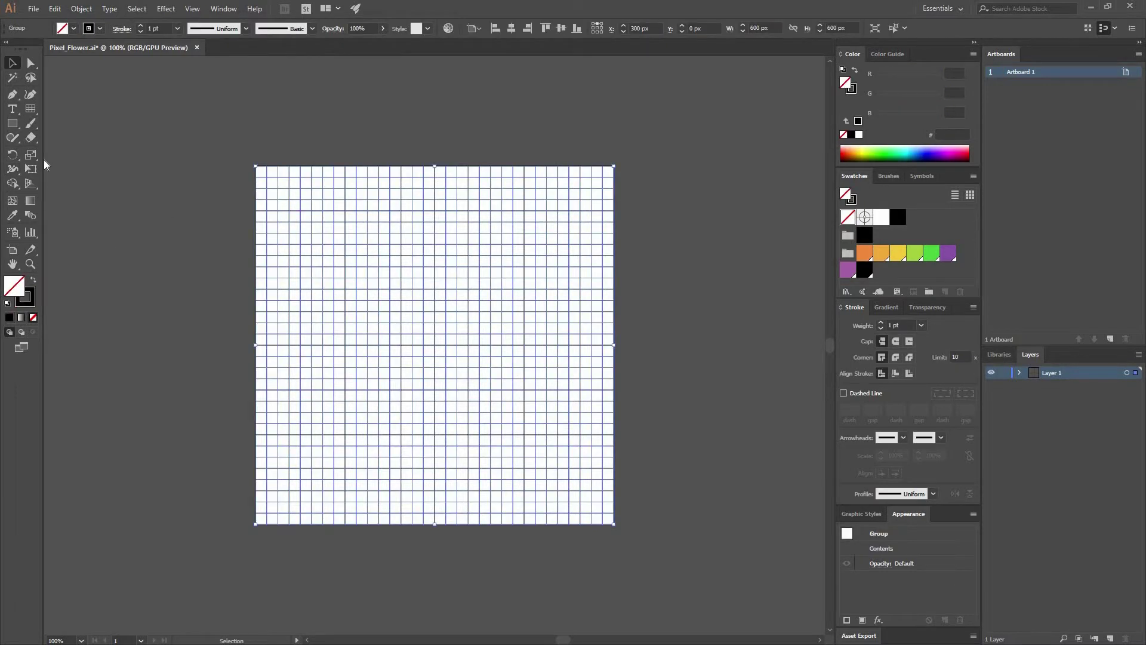
{"action": "left_click", "coordinate": [17, 189]}
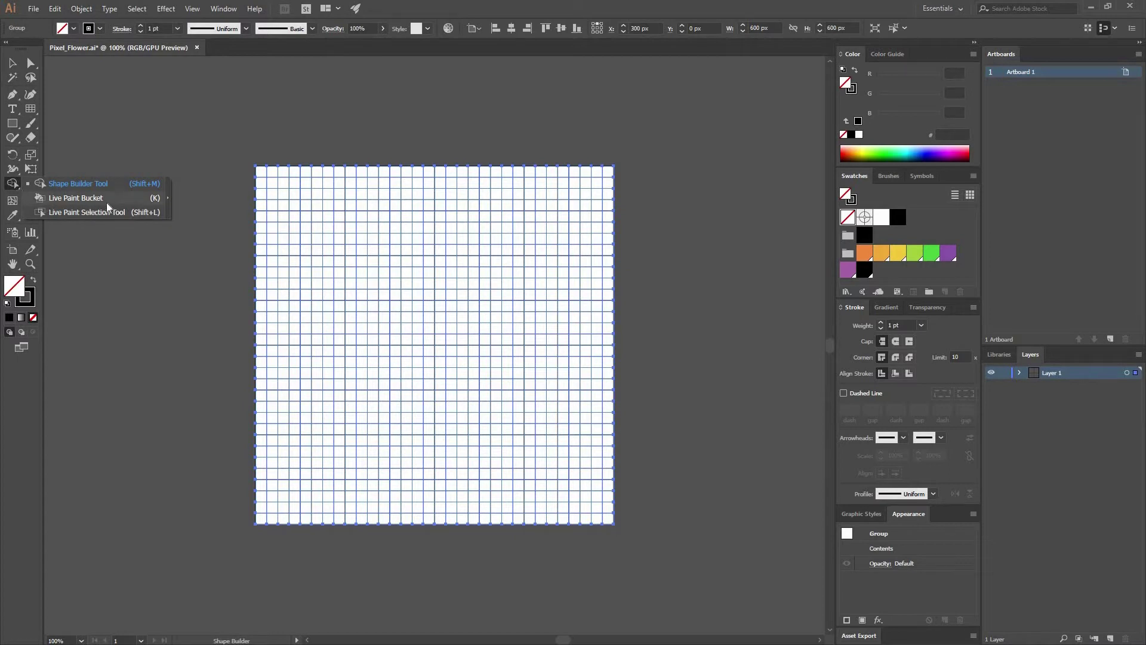
{"action": "left_click", "coordinate": [151, 200]}
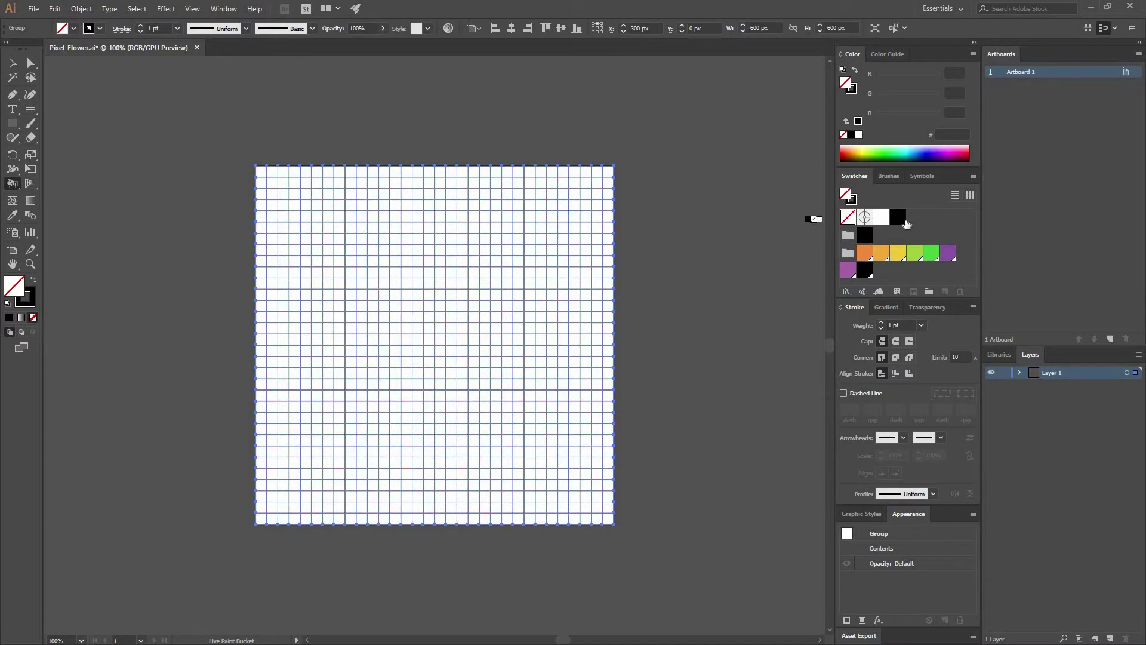
{"action": "key", "text": "Left"}
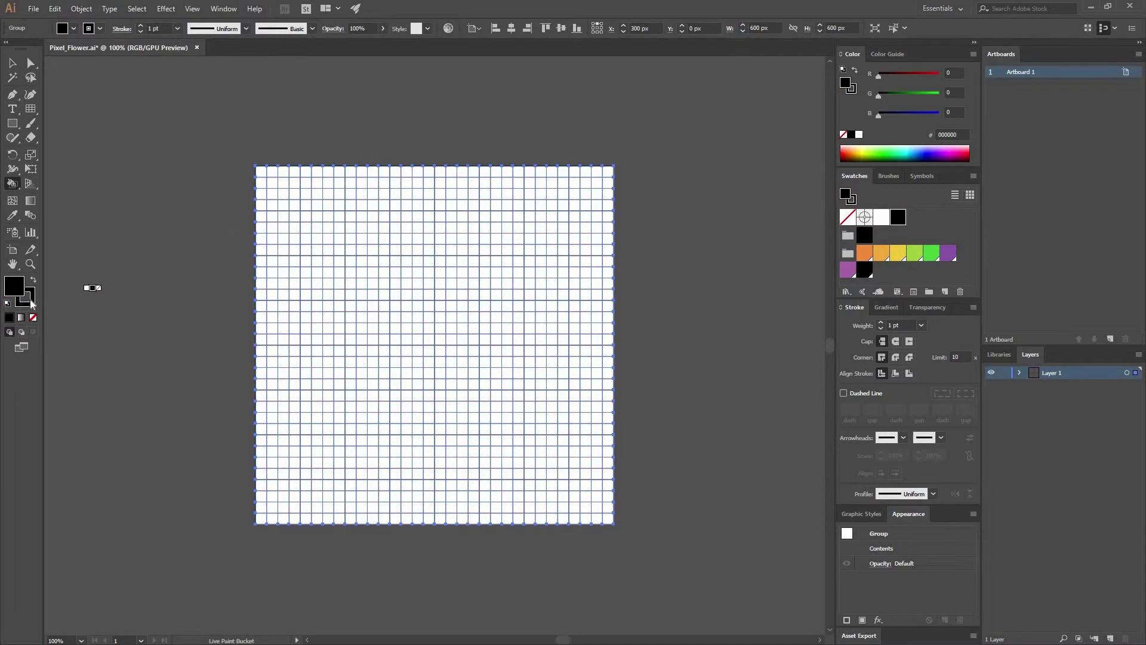
{"action": "left_click", "coordinate": [29, 301]}
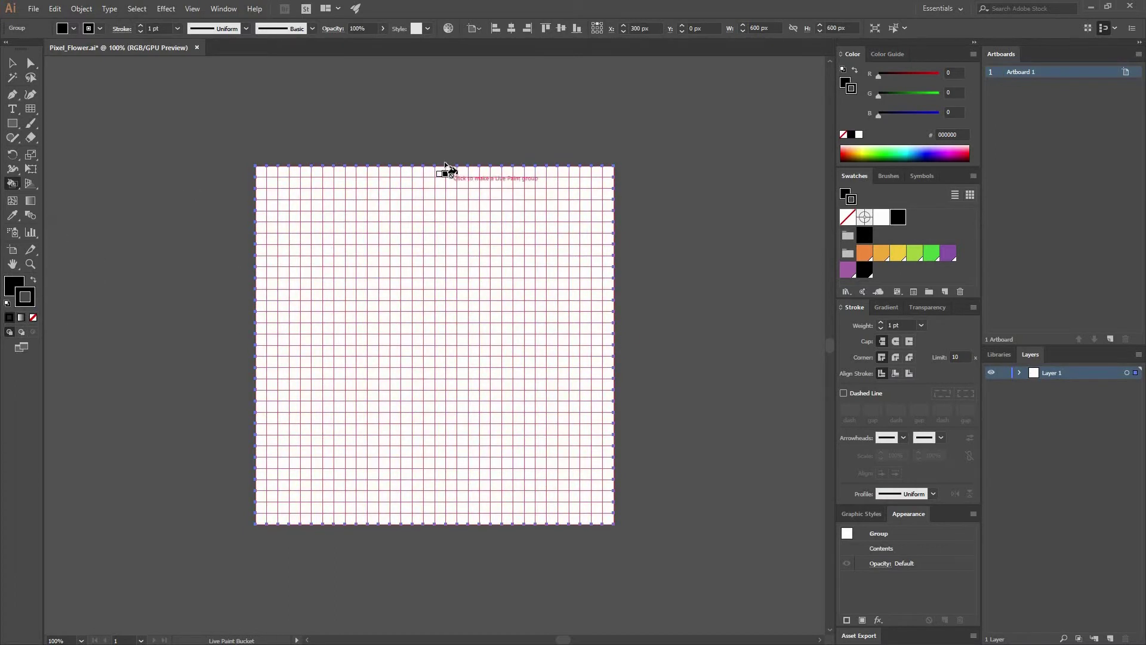
Step: Zoom to 150% and paint two adjacent cells near the grid's top black with Live Paint
{"action": "key", "text": "ctrl+equal"}
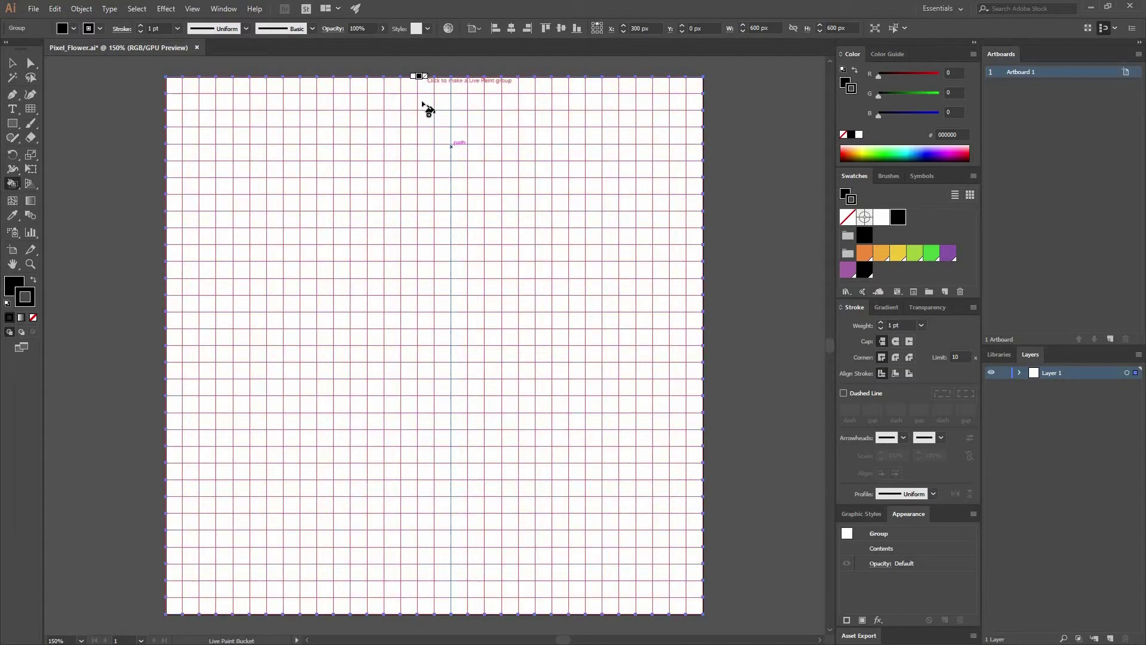
{"action": "left_click", "coordinate": [423, 185]}
{"action": "left_click", "coordinate": [444, 186]}
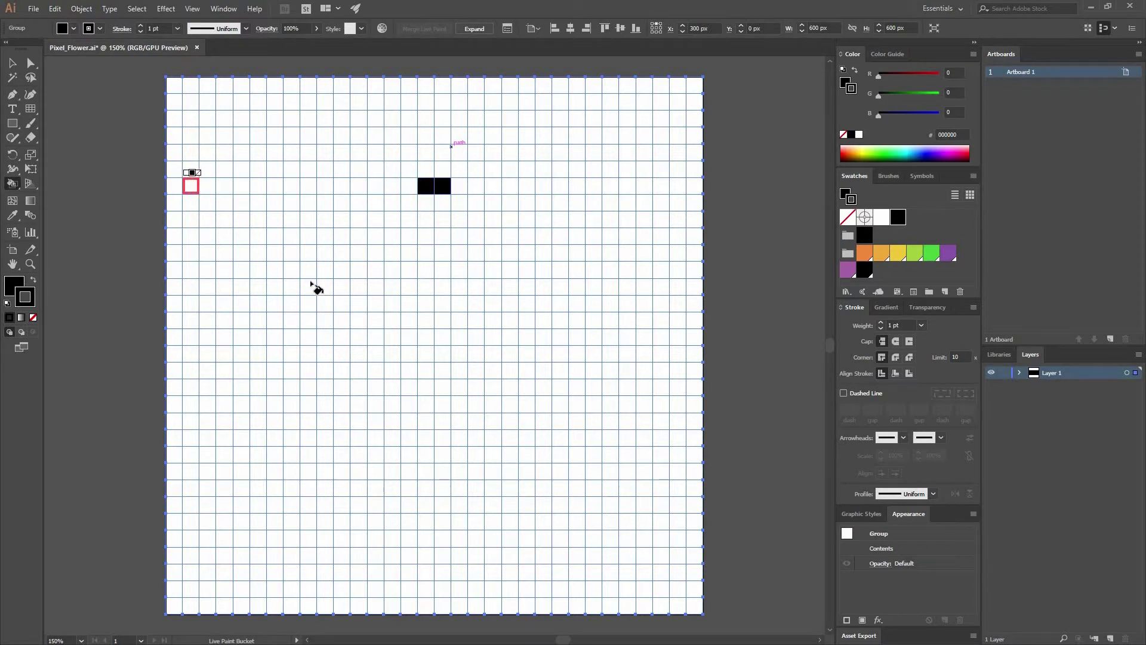
Step: Paint black cells around the starting pair to form a closed pixel ring outline
{"action": "left_click", "coordinate": [406, 187]}
{"action": "left_click", "coordinate": [375, 218]}
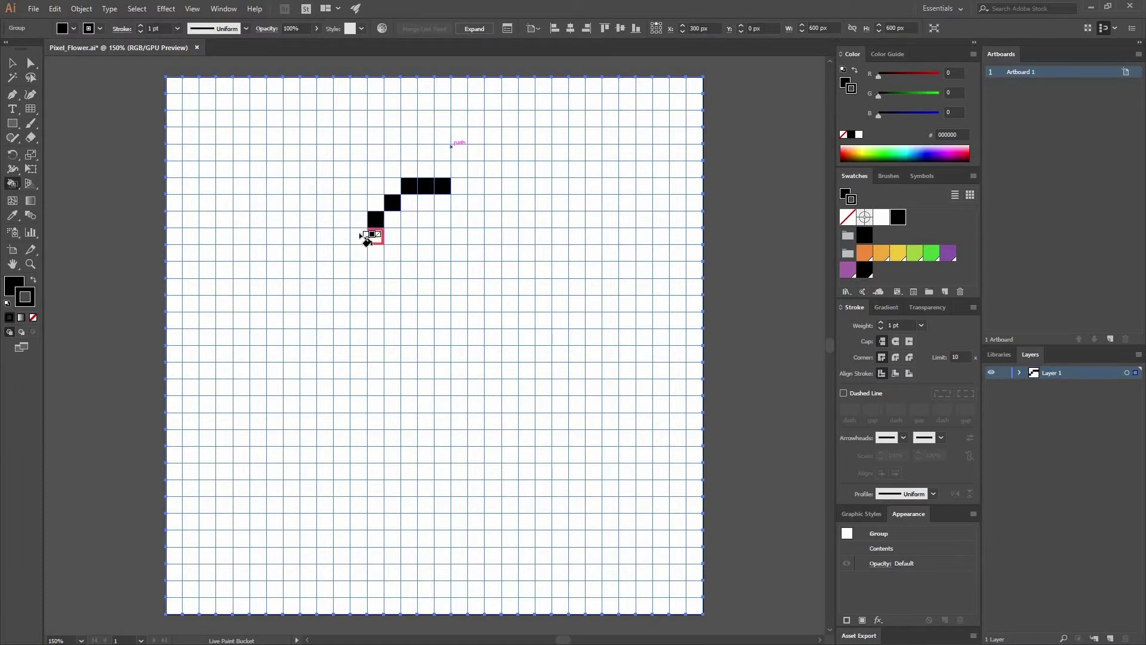
{"action": "mouse_move", "coordinate": [359, 235]}
{"action": "left_mouse_down"}
{"action": "mouse_move", "coordinate": [360, 271]}
{"action": "mouse_move", "coordinate": [394, 303]}
{"action": "mouse_move", "coordinate": [447, 323]}
{"action": "left_mouse_up"}
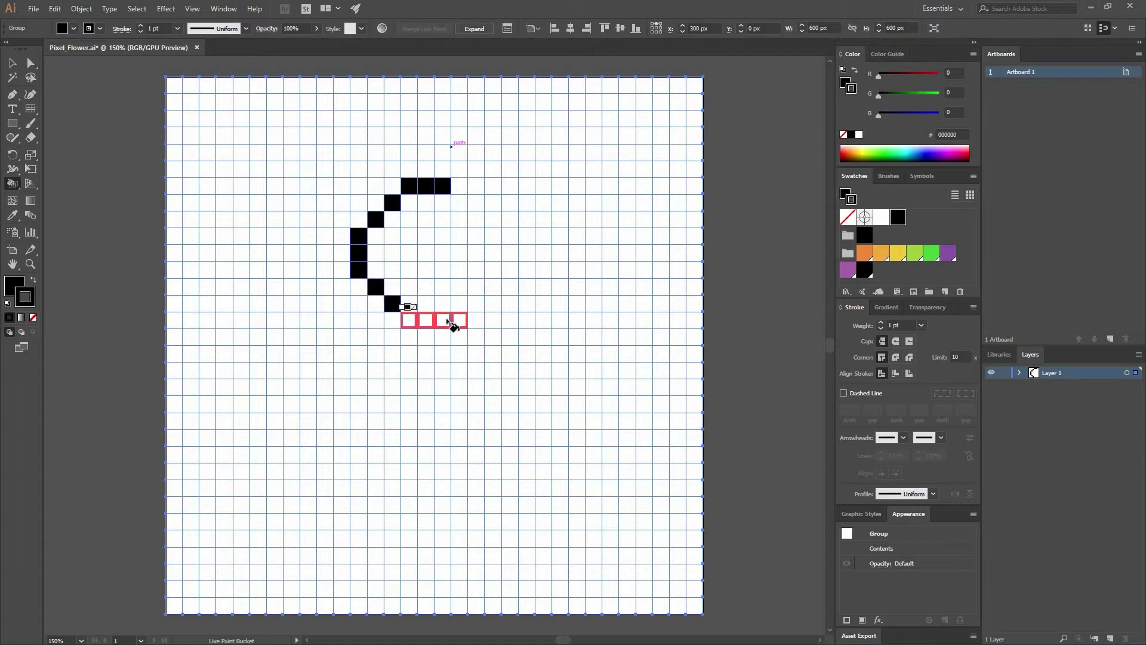
{"action": "mouse_move", "coordinate": [448, 322]}
{"action": "left_mouse_down"}
{"action": "mouse_move", "coordinate": [478, 319]}
{"action": "mouse_move", "coordinate": [443, 320]}
{"action": "left_mouse_up"}
{"action": "key", "text": "ctrl+z"}
{"action": "left_click", "coordinate": [459, 303]}
{"action": "left_click_drag", "start_coordinate": [497, 235], "coordinate": [493, 234]}
{"action": "left_click", "coordinate": [475, 219]}
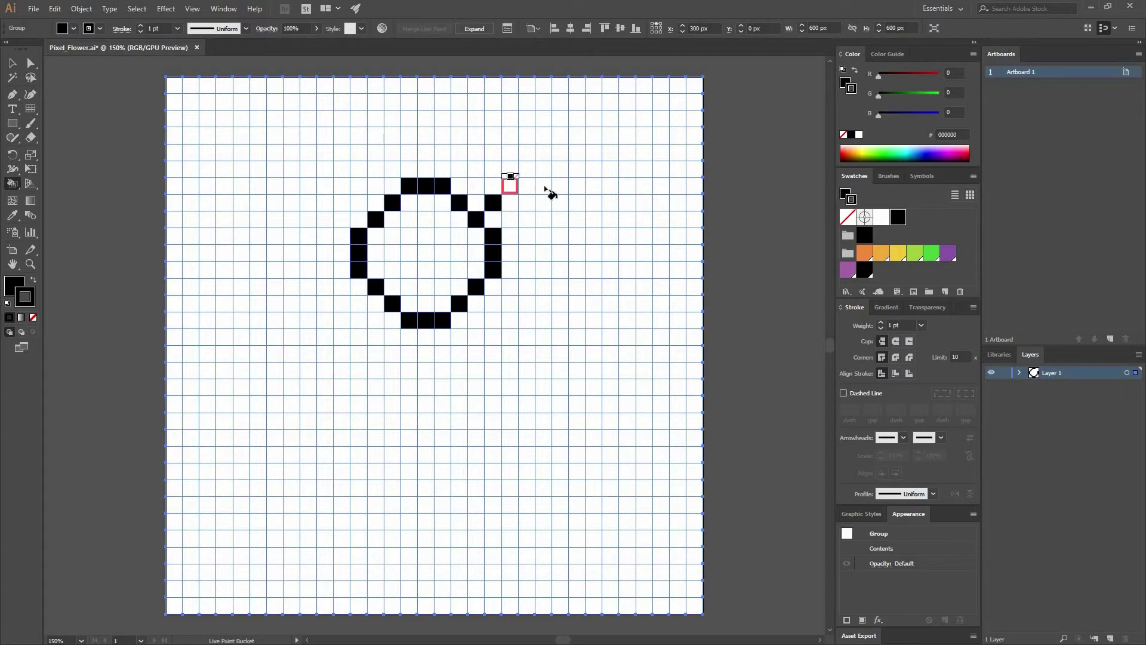
Step: Paint a second black ring right of the first, plus a three-cell column above their junction
{"action": "left_click_drag", "start_coordinate": [570, 205], "coordinate": [570, 204]}
{"action": "left_click_drag", "start_coordinate": [579, 282], "coordinate": [582, 290]}
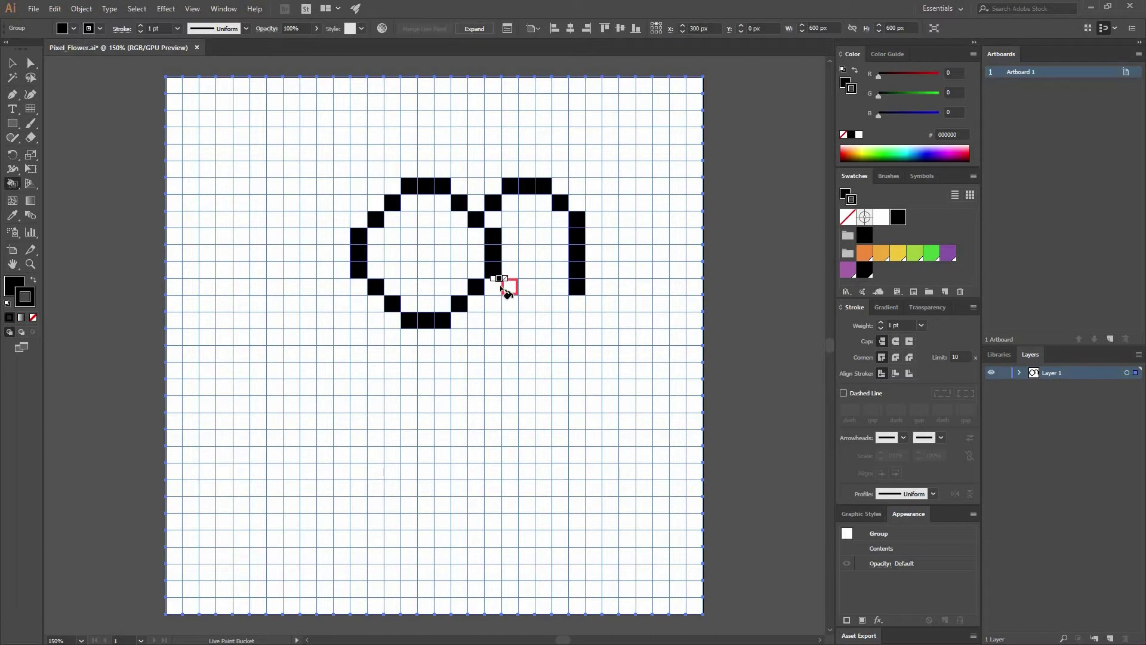
{"action": "left_click", "coordinate": [491, 304]}
{"action": "left_click_drag", "start_coordinate": [510, 320], "coordinate": [543, 320]}
{"action": "left_click", "coordinate": [560, 303]}
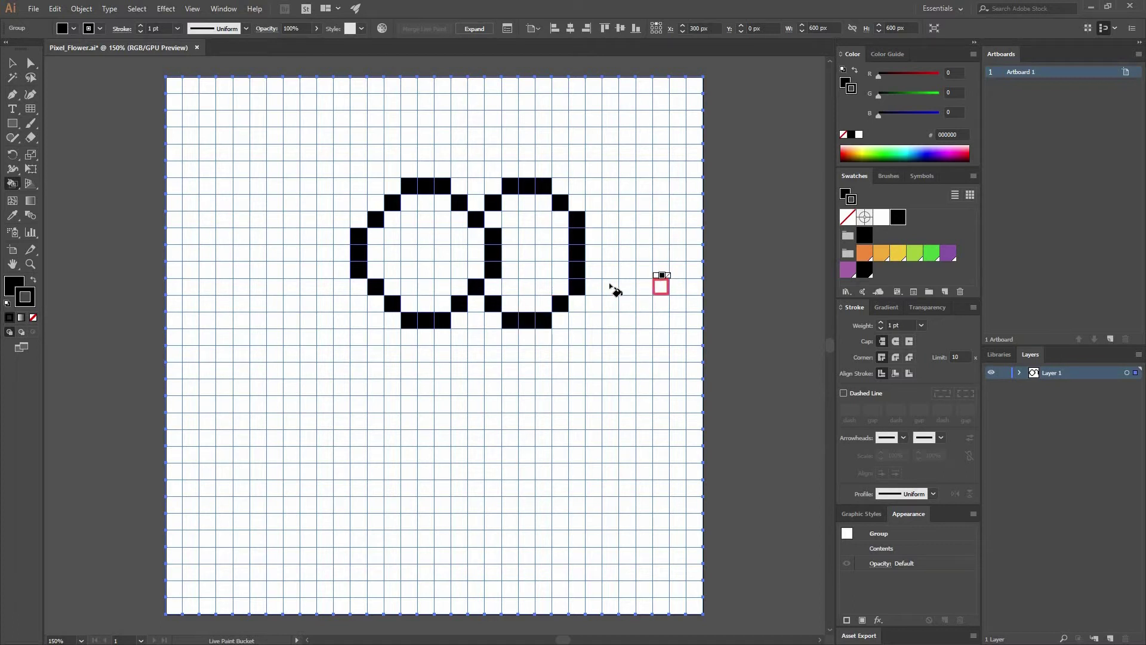
{"action": "left_click", "coordinate": [476, 186]}
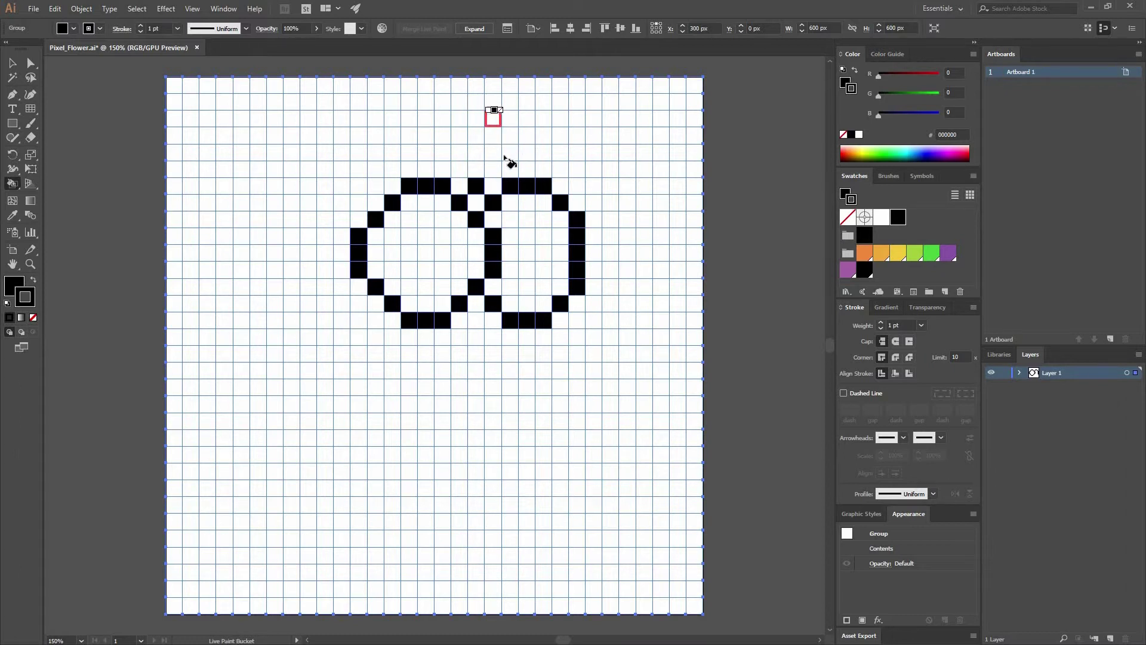
{"action": "left_click_drag", "start_coordinate": [493, 157], "coordinate": [493, 169]}
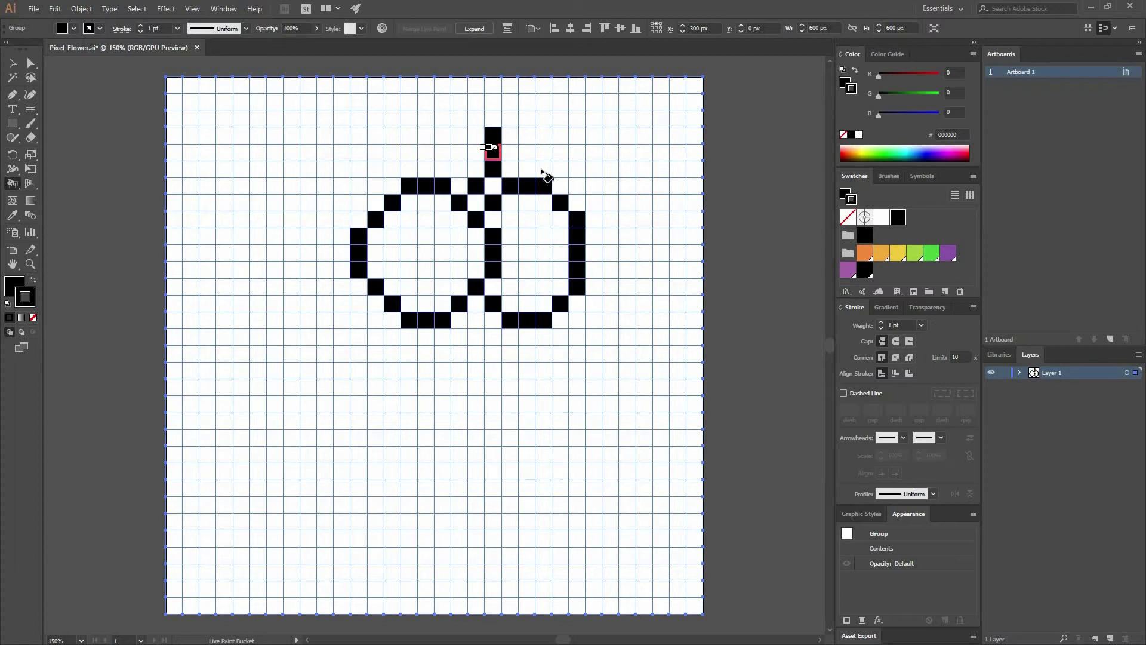
Step: Paint the black outline of the top petal, including its top edge
{"action": "left_click", "coordinate": [362, 147]}
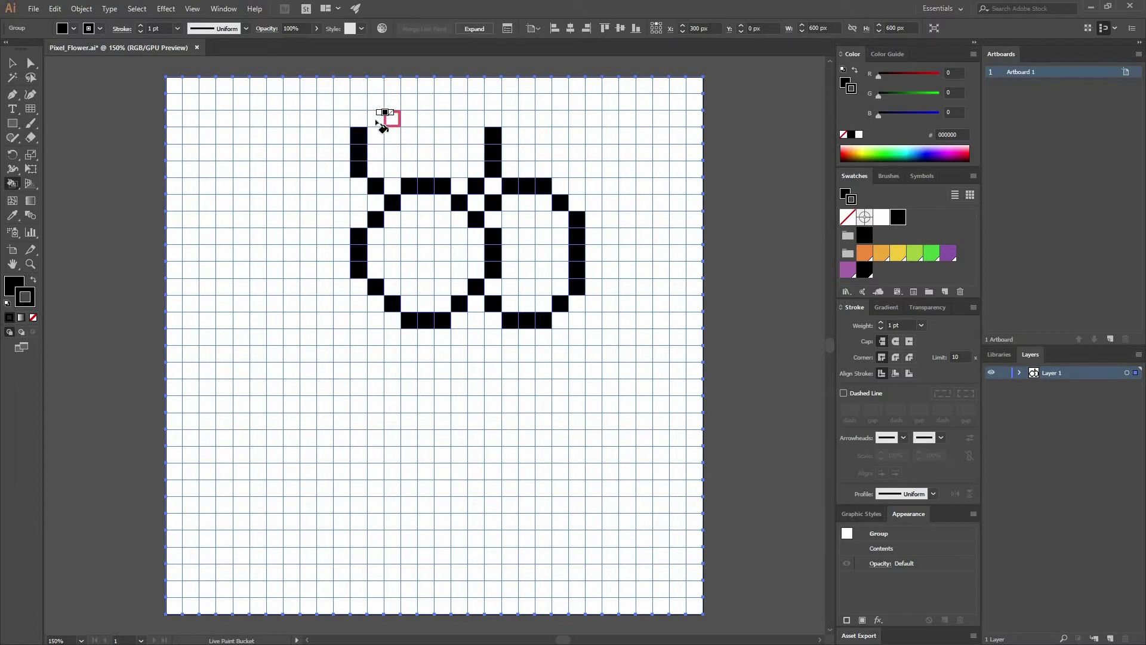
{"action": "left_click", "coordinate": [375, 119]}
{"action": "left_click", "coordinate": [475, 119]}
{"action": "left_click_drag", "start_coordinate": [392, 102], "coordinate": [460, 102]}
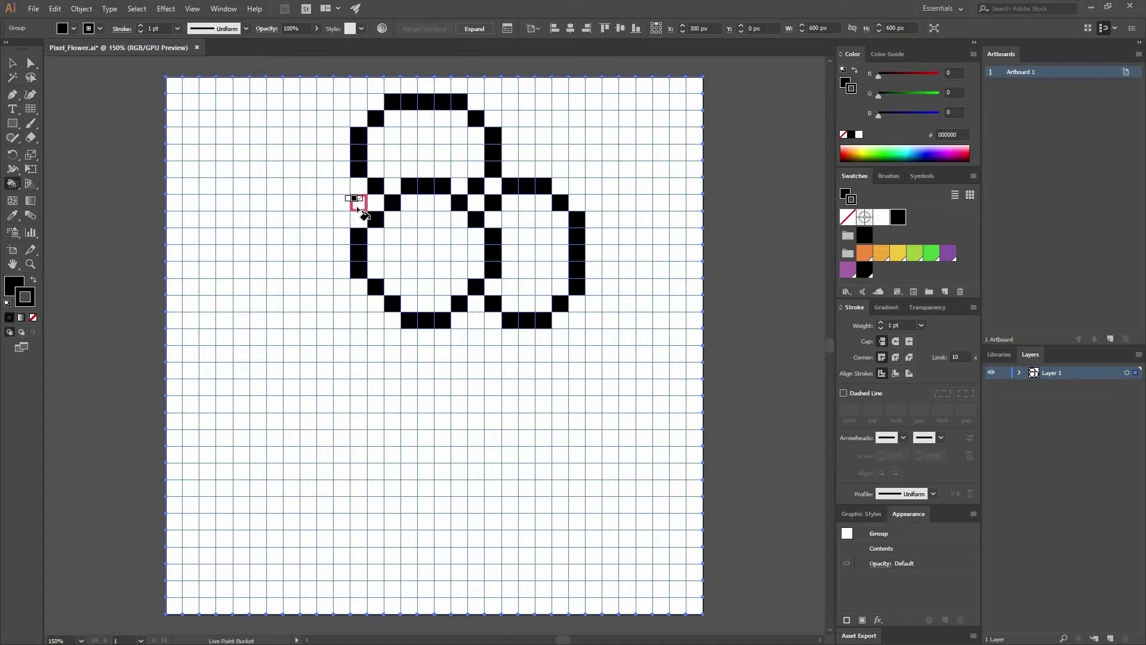
Step: Paint the left petal's black outline with its top, bottom and outer vertical edges
{"action": "left_click", "coordinate": [358, 203]}
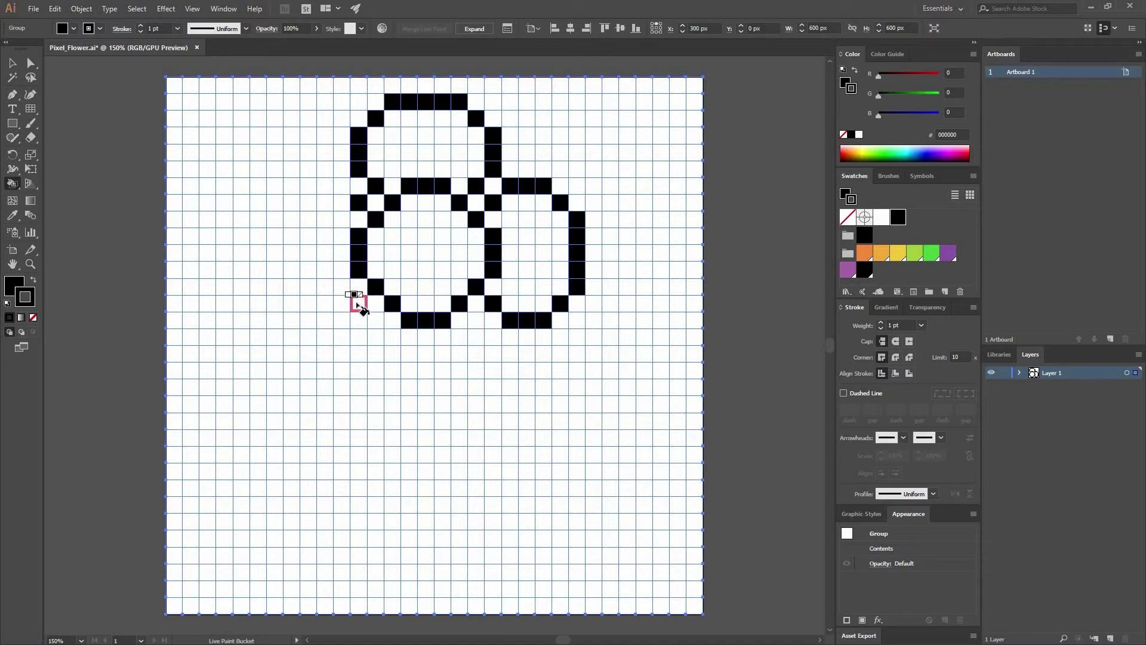
{"action": "left_click", "coordinate": [358, 303]}
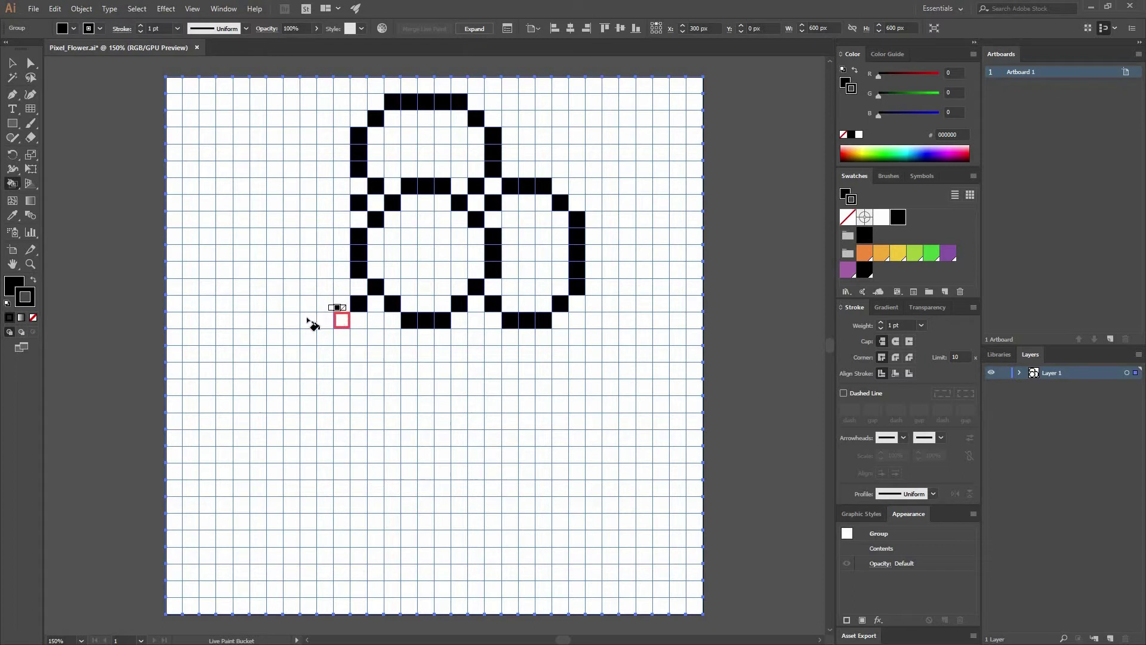
{"action": "left_click", "coordinate": [343, 319]}
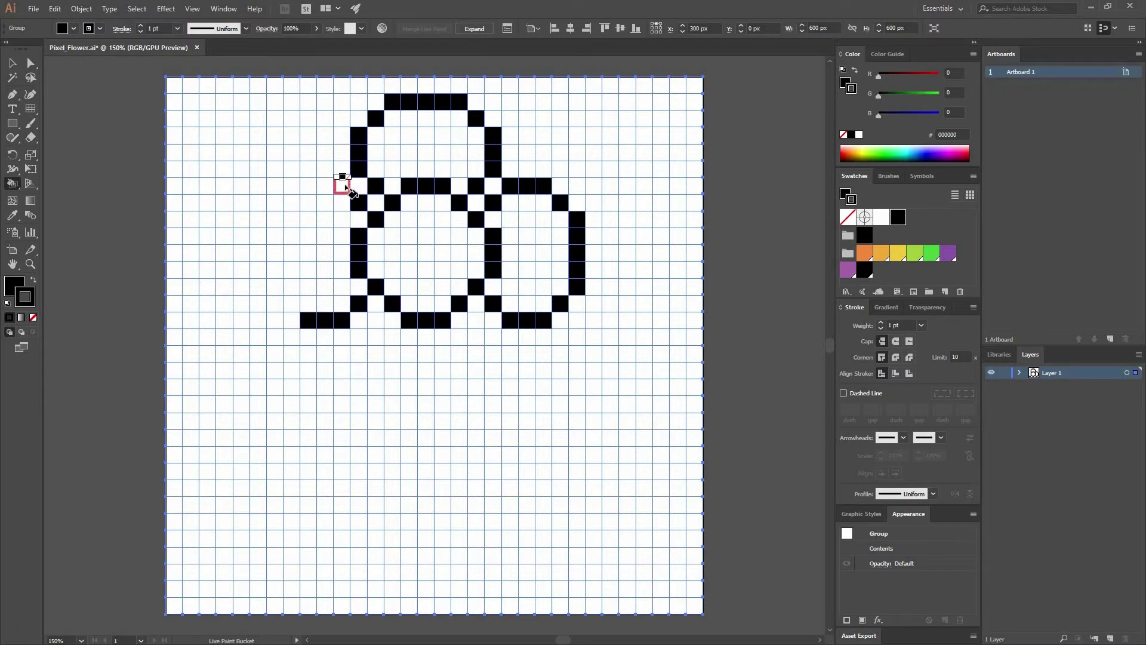
{"action": "left_click", "coordinate": [325, 185]}
{"action": "left_click", "coordinate": [291, 202]}
{"action": "left_click_drag", "start_coordinate": [291, 302], "coordinate": [276, 219]}
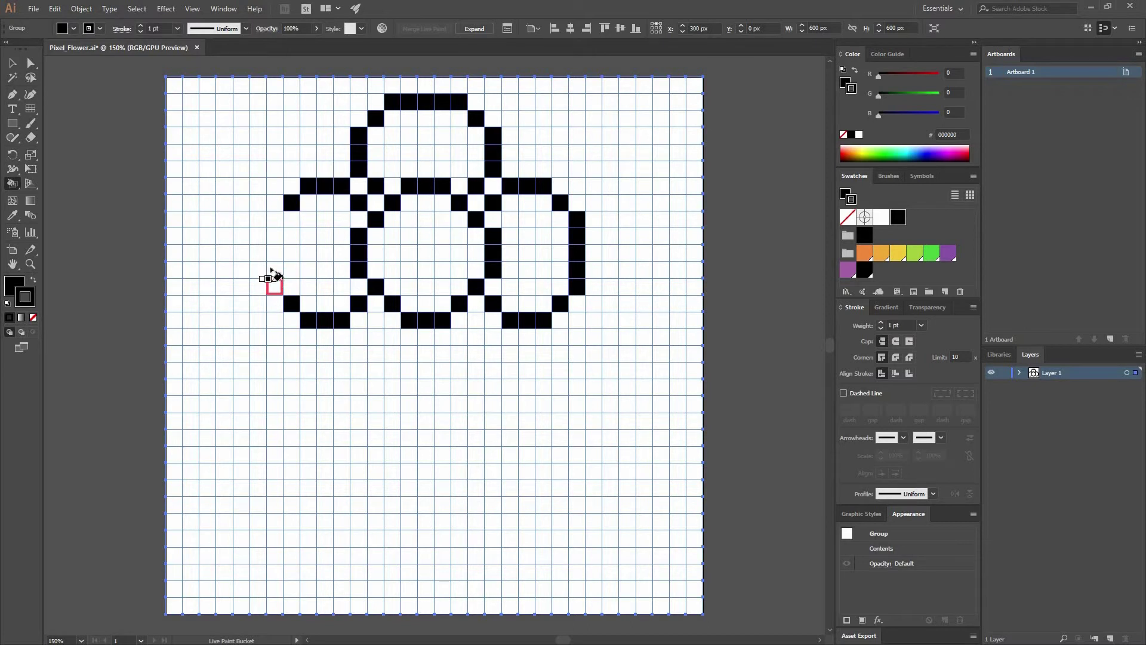
Step: Start the bottom petal outline with cells below the centre and a short left side
{"action": "left_click", "coordinate": [375, 320]}
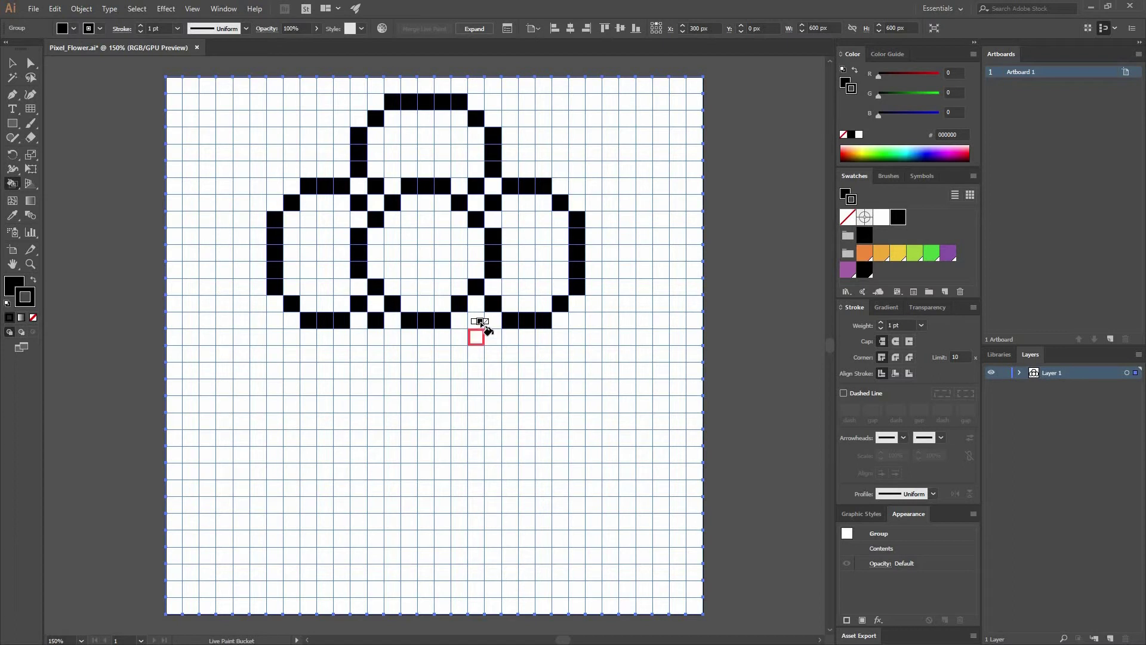
{"action": "left_click", "coordinate": [476, 320]}
{"action": "left_click_drag", "start_coordinate": [358, 336], "coordinate": [358, 370]}
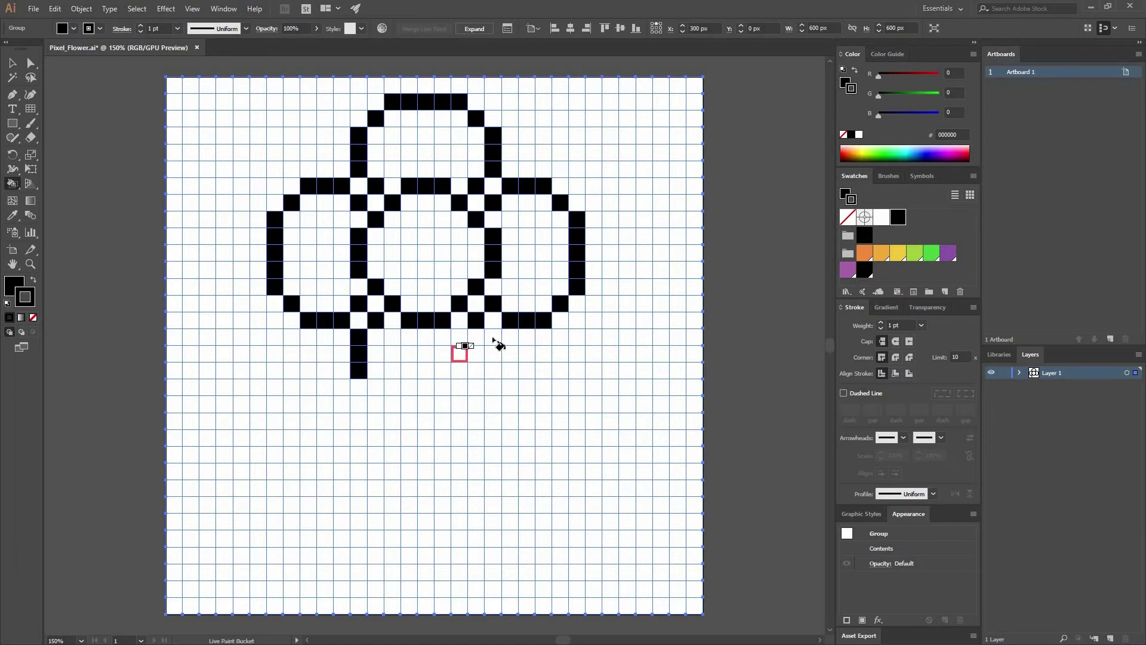
Step: Close the bottom petal with black right-side cells and its bottom row
{"action": "left_click", "coordinate": [375, 386]}
{"action": "left_click", "coordinate": [475, 387]}
{"action": "mouse_move", "coordinate": [389, 404]}
{"action": "left_mouse_down"}
{"action": "mouse_move", "coordinate": [463, 405]}
{"action": "mouse_move", "coordinate": [509, 374]}
{"action": "left_mouse_up"}
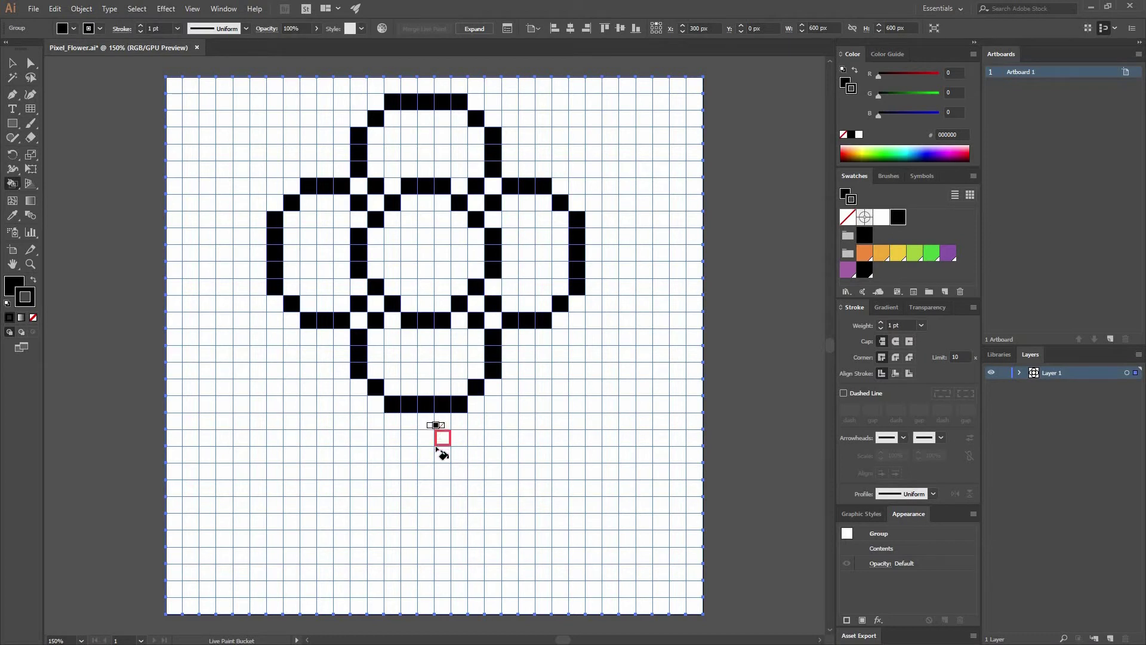
Step: Paint two black columns running down from the bottom petal to form the stem
{"action": "mouse_move", "coordinate": [414, 447]}
{"action": "left_mouse_down"}
{"action": "mouse_move", "coordinate": [415, 591]}
{"action": "mouse_move", "coordinate": [454, 446]}
{"action": "mouse_move", "coordinate": [442, 502]}
{"action": "left_mouse_up"}
{"action": "left_click", "coordinate": [442, 589]}
{"action": "key", "text": "ctrl+z"}
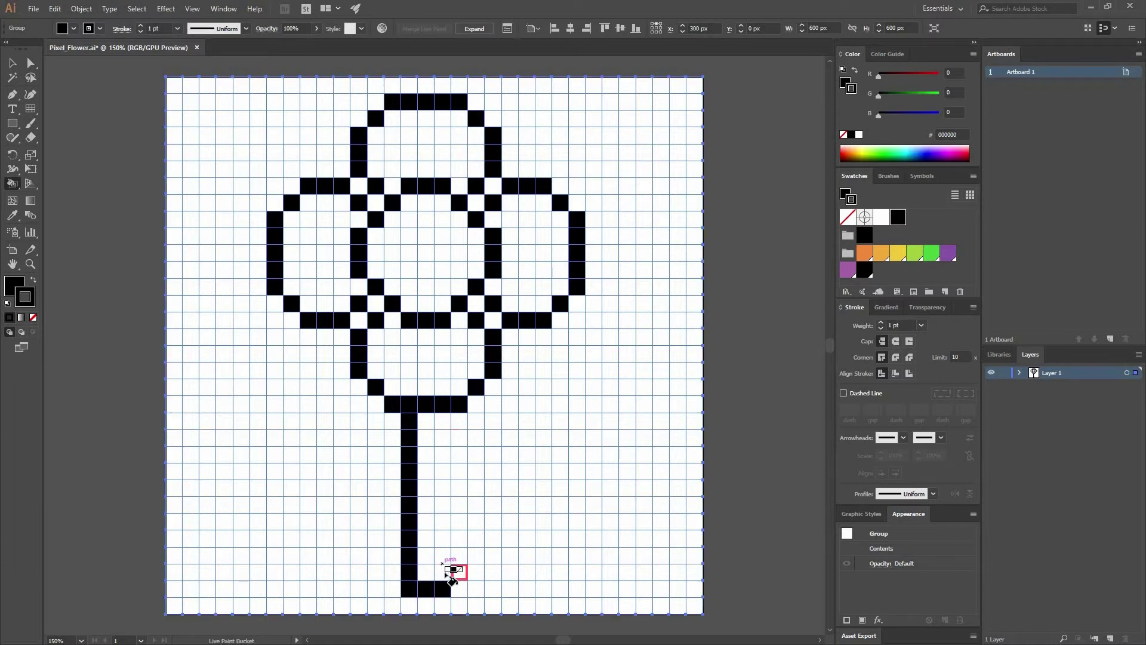
{"action": "left_click_drag", "start_coordinate": [443, 555], "coordinate": [418, 442]}
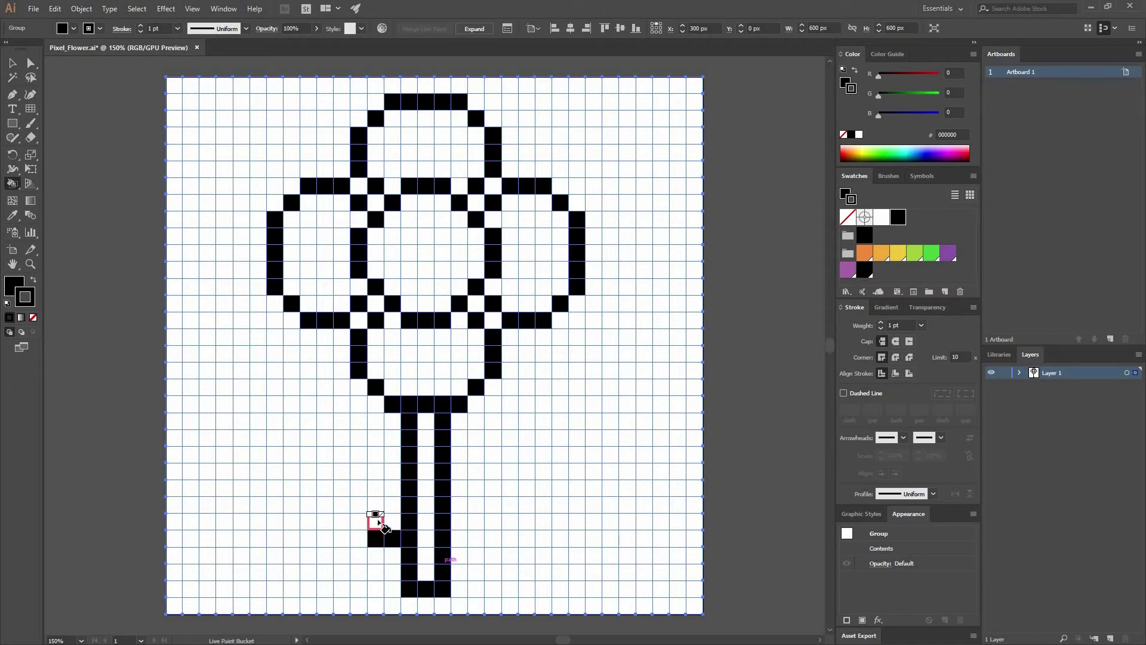
Step: Outline the left leaf beside the stem with black cells
{"action": "left_click", "coordinate": [371, 523]}
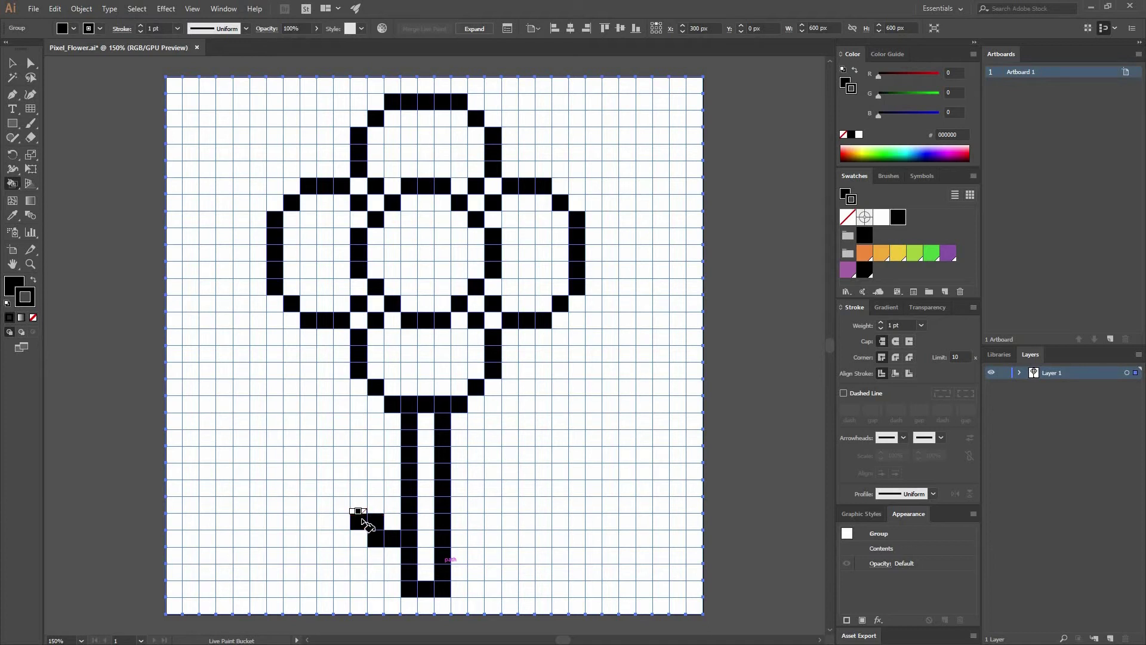
{"action": "left_click", "coordinate": [376, 471]}
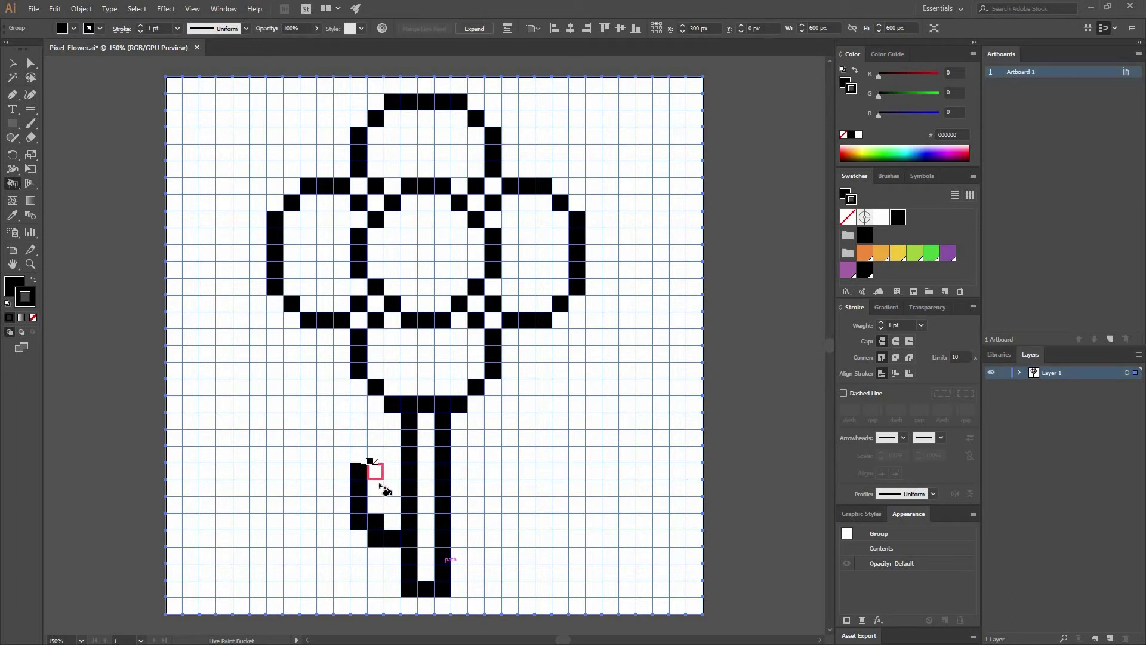
{"action": "left_click", "coordinate": [392, 488]}
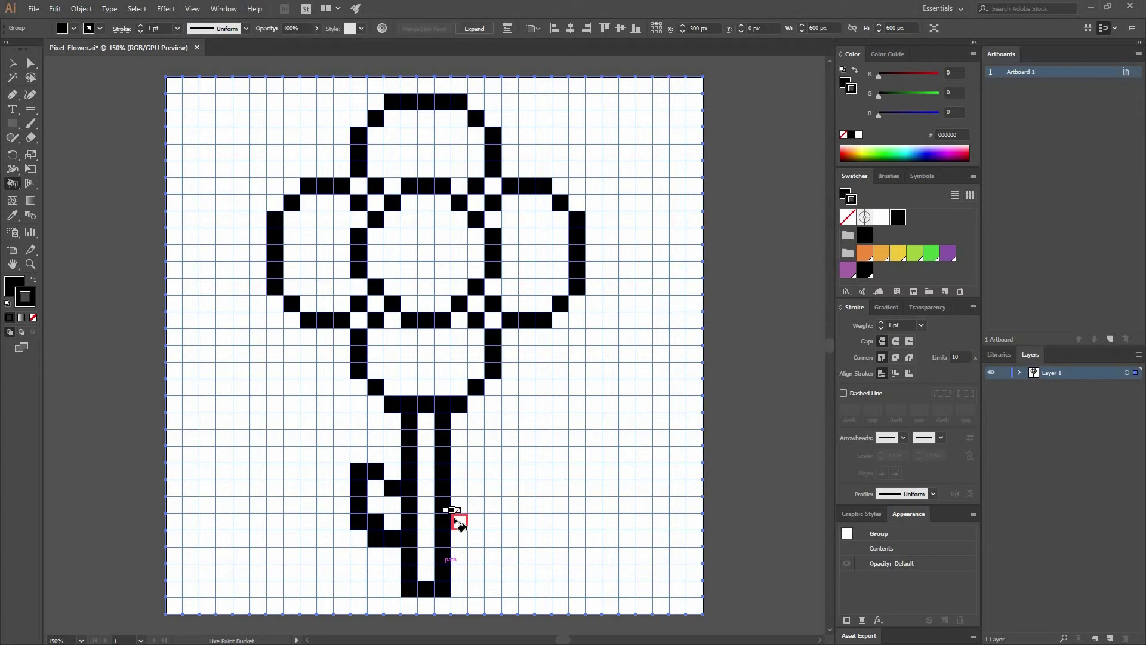
Step: Outline the right leaf beside the stem with black cells
{"action": "left_click", "coordinate": [459, 522]}
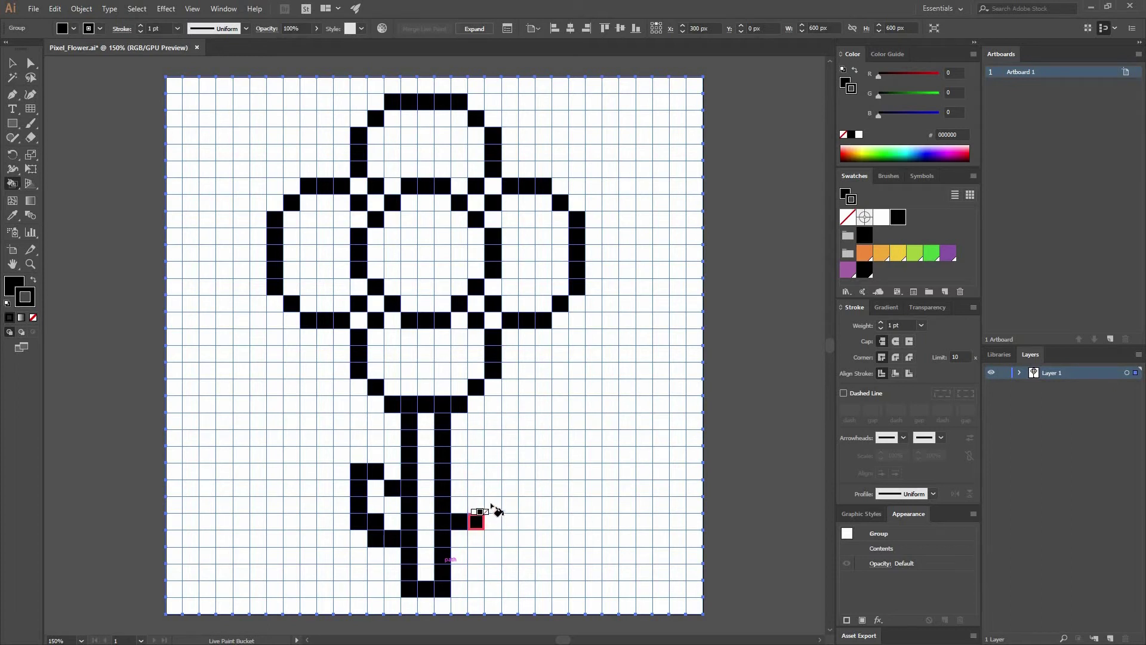
{"action": "left_click", "coordinate": [476, 504]}
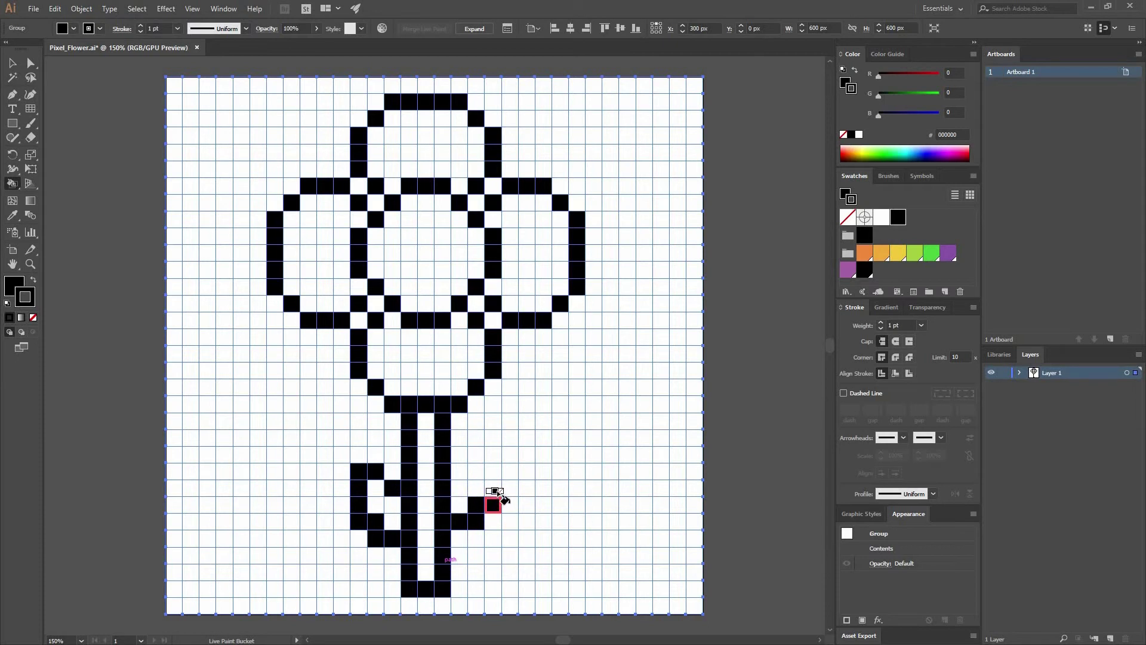
{"action": "left_click", "coordinate": [493, 471]}
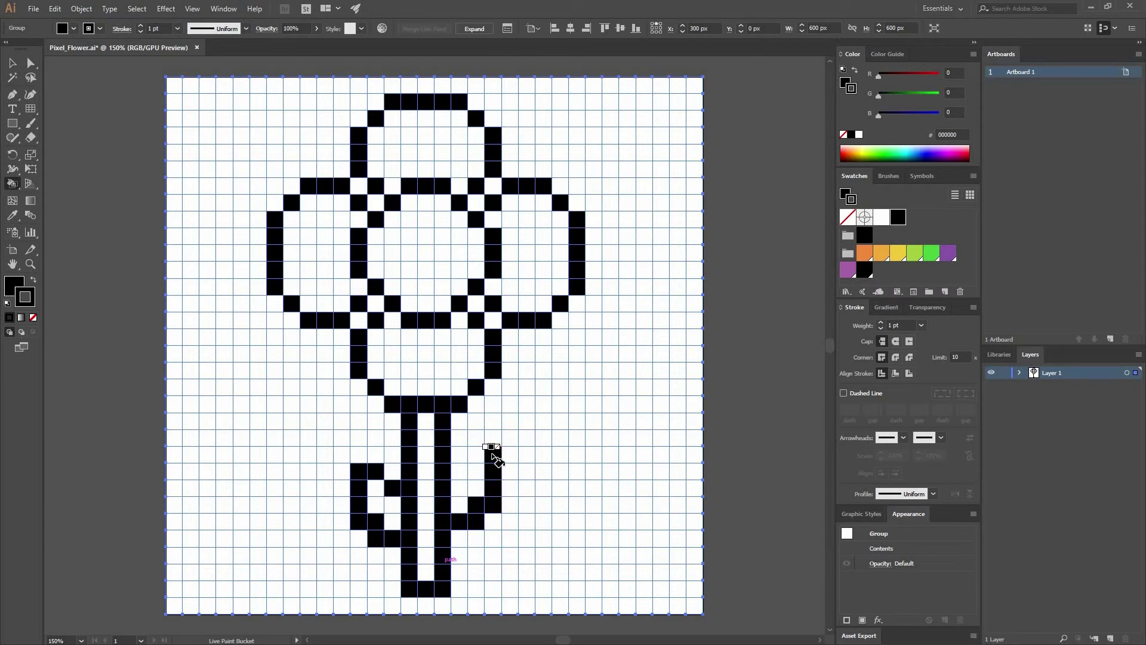
{"action": "left_click", "coordinate": [476, 454]}
{"action": "left_click", "coordinate": [460, 471]}
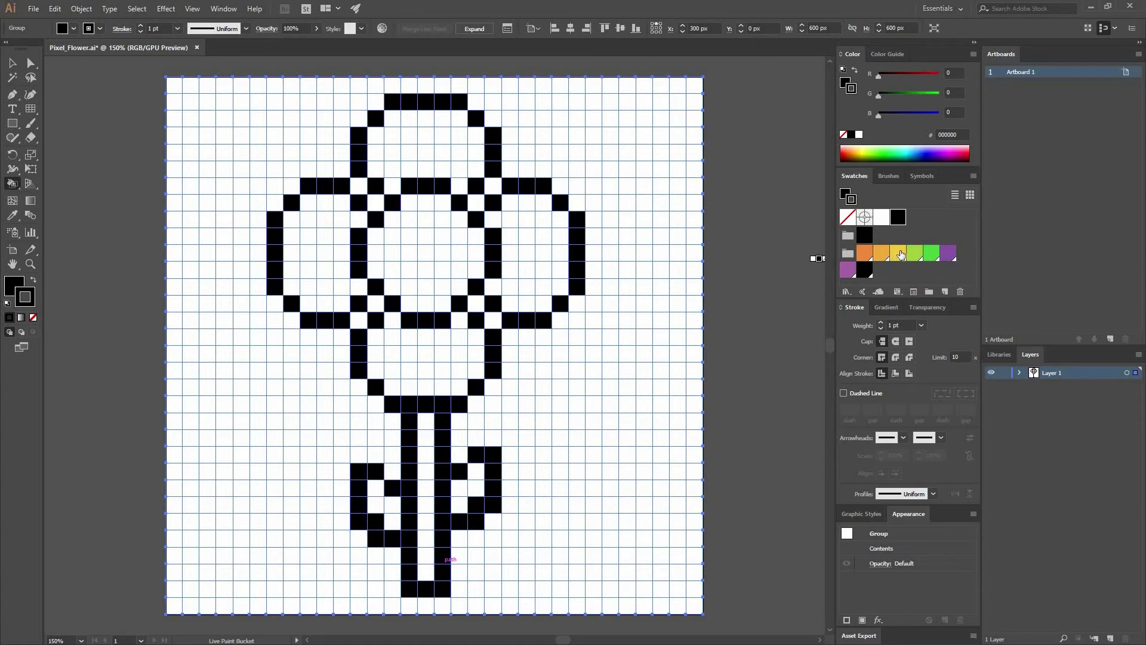
Step: Set the yellow swatch as fill and paint all the flower's centre cells yellow
{"action": "left_click", "coordinate": [897, 256]}
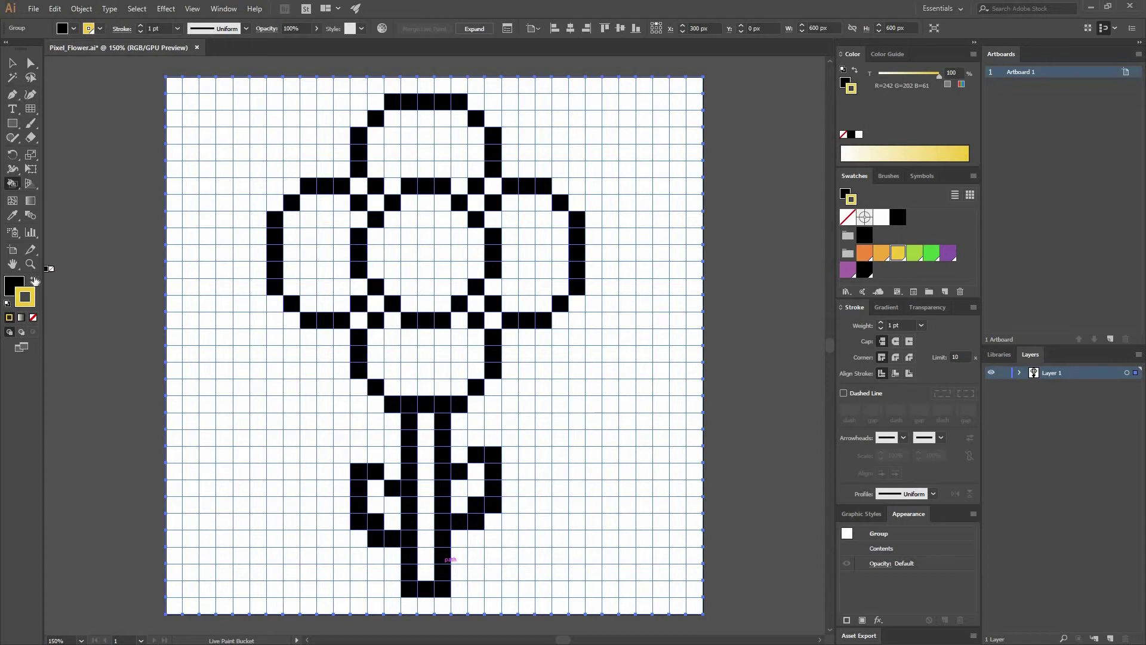
{"action": "left_click", "coordinate": [34, 280]}
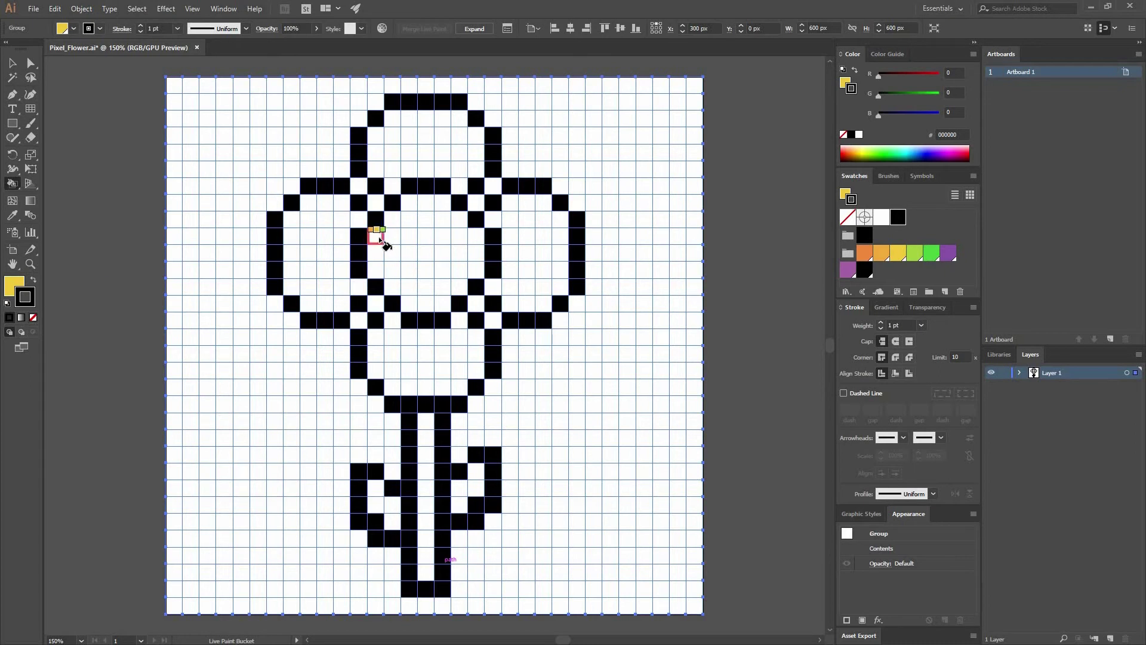
{"action": "mouse_move", "coordinate": [444, 241]}
{"action": "left_mouse_down"}
{"action": "mouse_move", "coordinate": [380, 256]}
{"action": "mouse_move", "coordinate": [455, 260]}
{"action": "mouse_move", "coordinate": [395, 282]}
{"action": "mouse_move", "coordinate": [460, 289]}
{"action": "mouse_move", "coordinate": [410, 304]}
{"action": "left_mouse_up"}
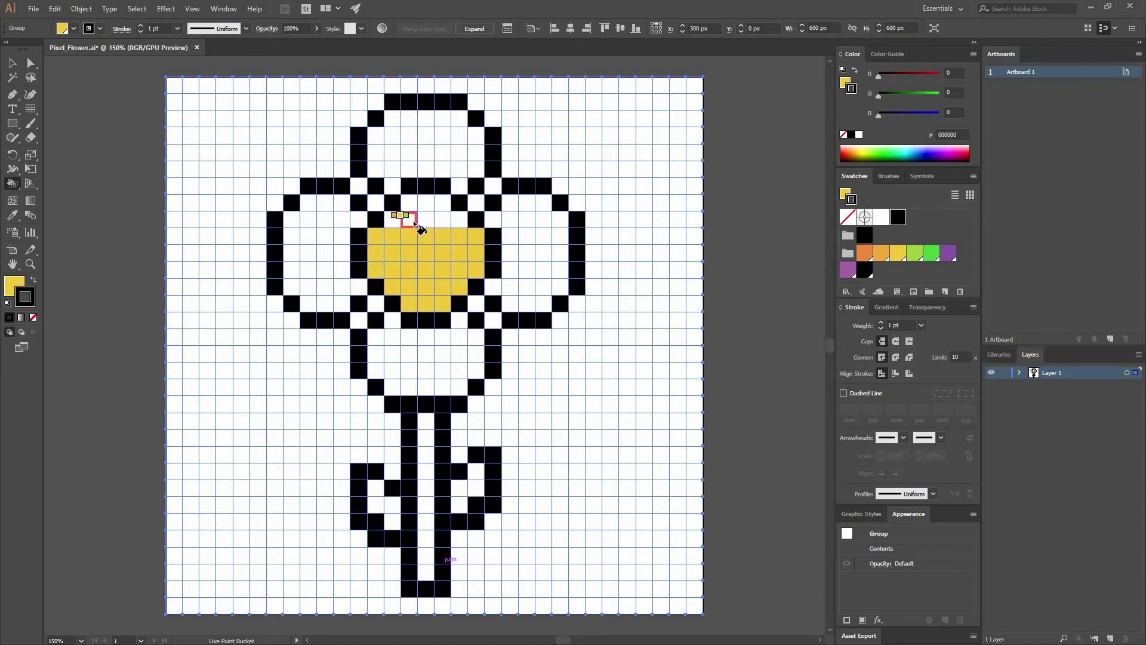
{"action": "mouse_move", "coordinate": [452, 221]}
{"action": "left_mouse_down"}
{"action": "mouse_move", "coordinate": [391, 219]}
{"action": "mouse_move", "coordinate": [407, 203]}
{"action": "left_mouse_up"}
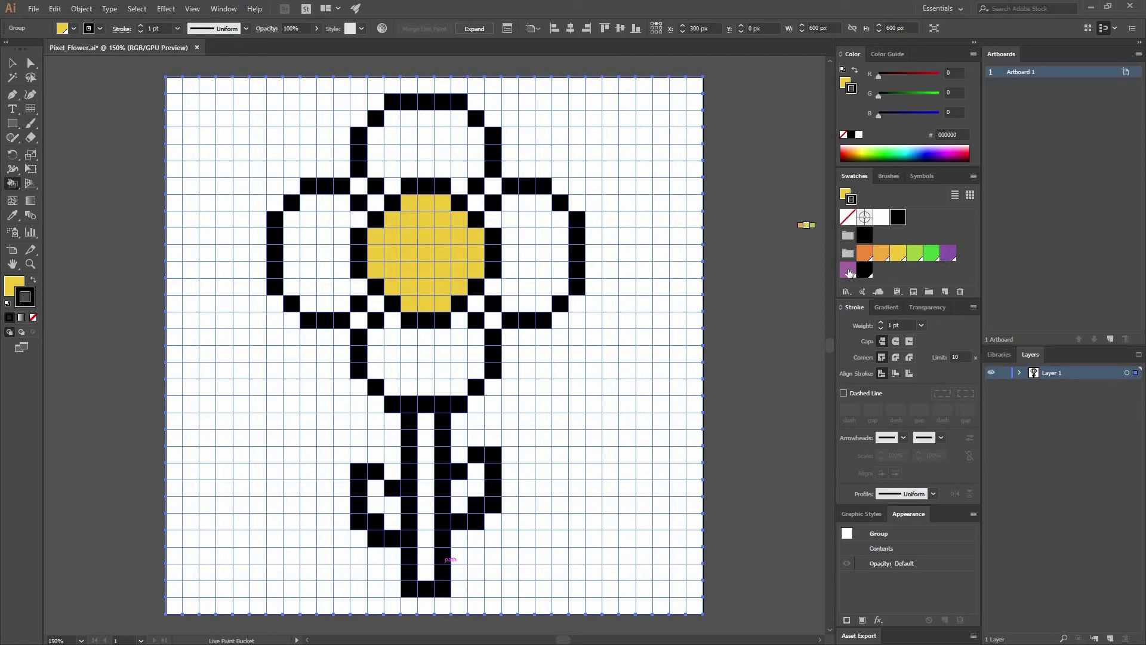
Step: Paint the bottom and left petals purple with the Live Paint Bucket
{"action": "left_click", "coordinate": [845, 272]}
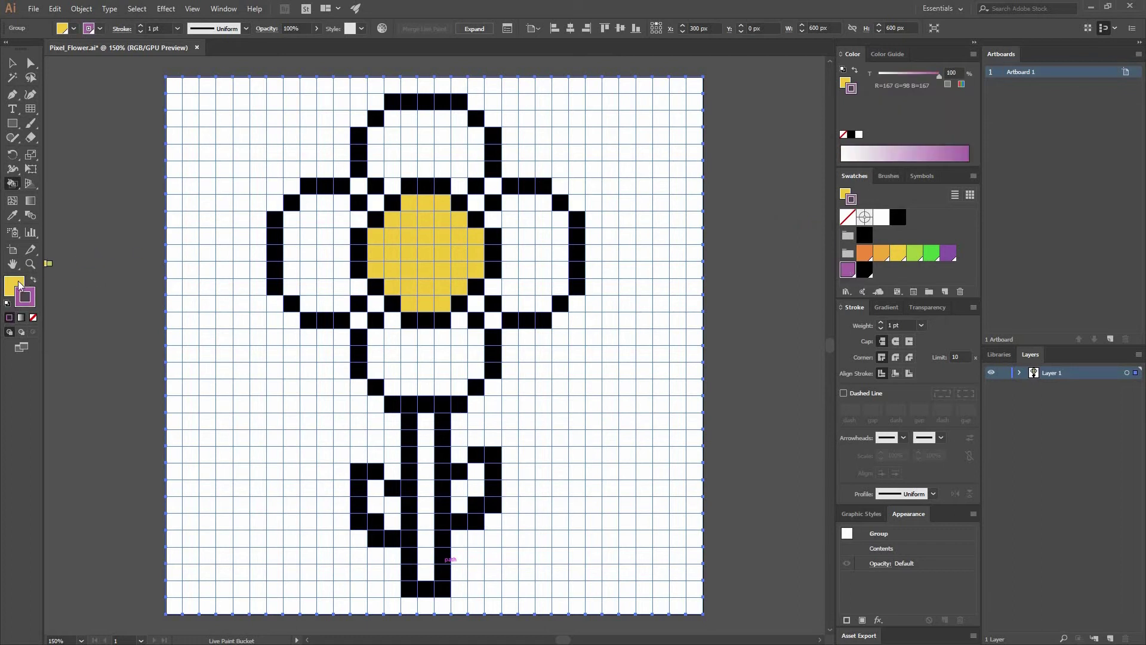
{"action": "left_click", "coordinate": [33, 280]}
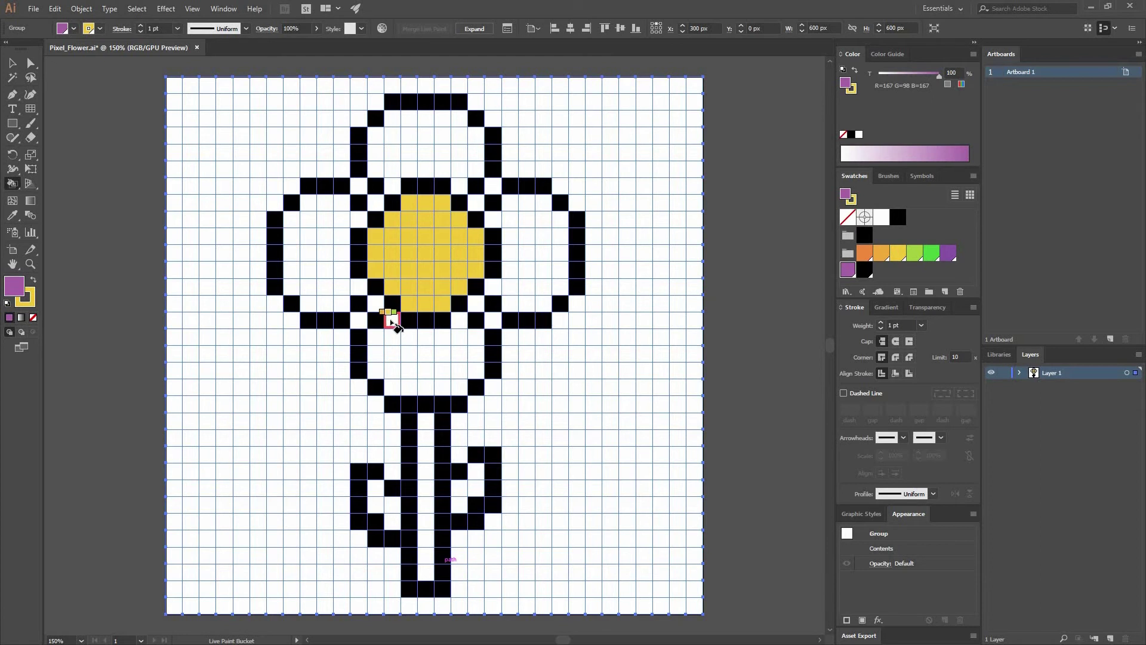
{"action": "mouse_move", "coordinate": [389, 337]}
{"action": "left_mouse_down"}
{"action": "mouse_move", "coordinate": [396, 348]}
{"action": "mouse_move", "coordinate": [410, 335]}
{"action": "left_mouse_up"}
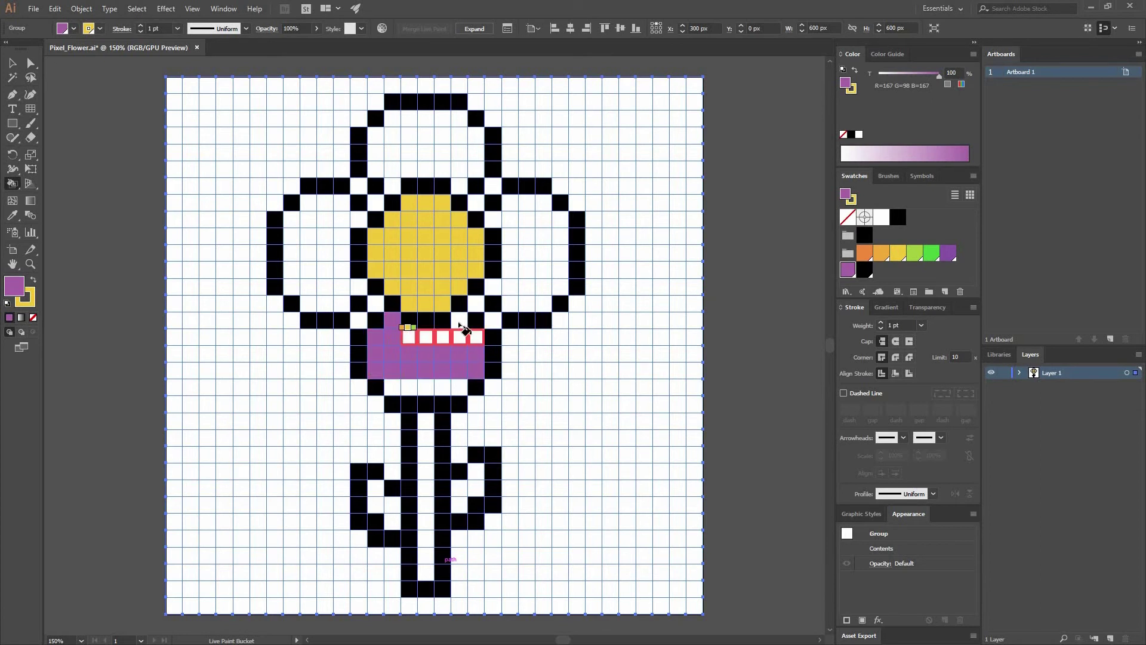
{"action": "left_click_drag", "start_coordinate": [447, 383], "coordinate": [388, 385]}
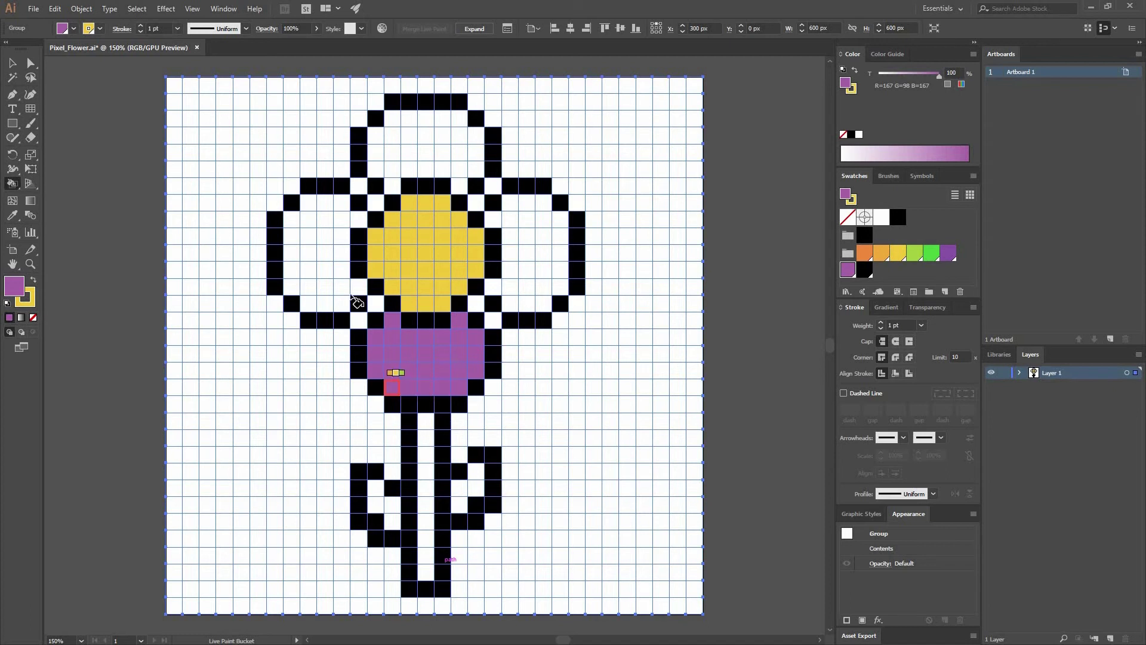
{"action": "left_click_drag", "start_coordinate": [345, 303], "coordinate": [338, 254]}
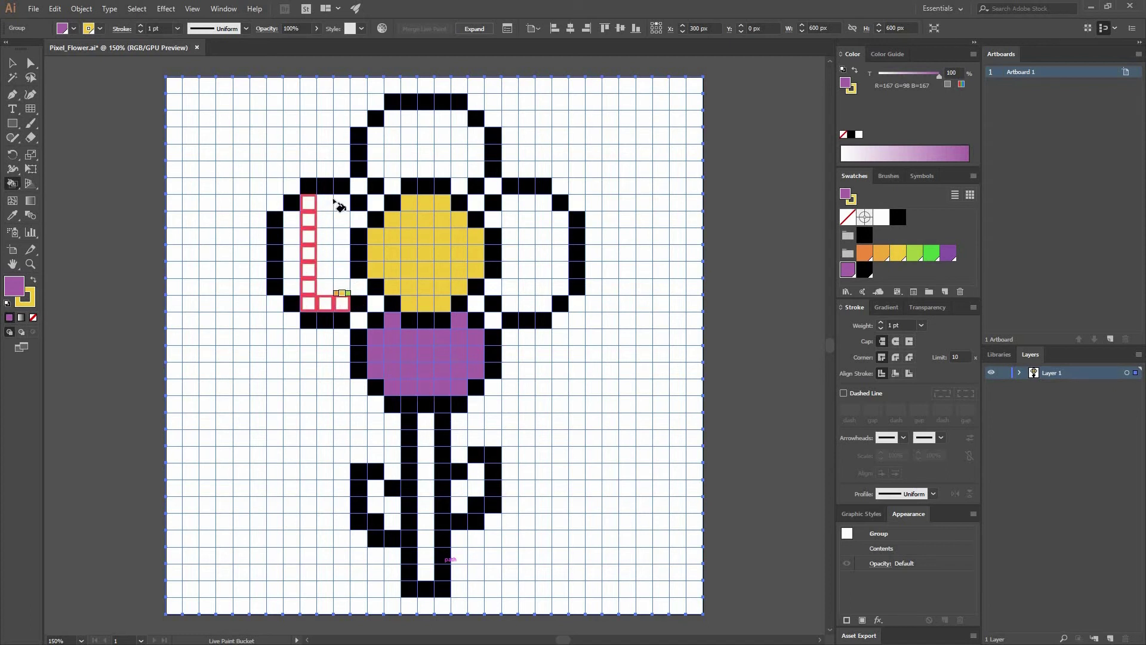
{"action": "mouse_move", "coordinate": [338, 254]}
{"action": "left_mouse_down"}
{"action": "mouse_move", "coordinate": [339, 236]}
{"action": "mouse_move", "coordinate": [292, 221]}
{"action": "left_mouse_up"}
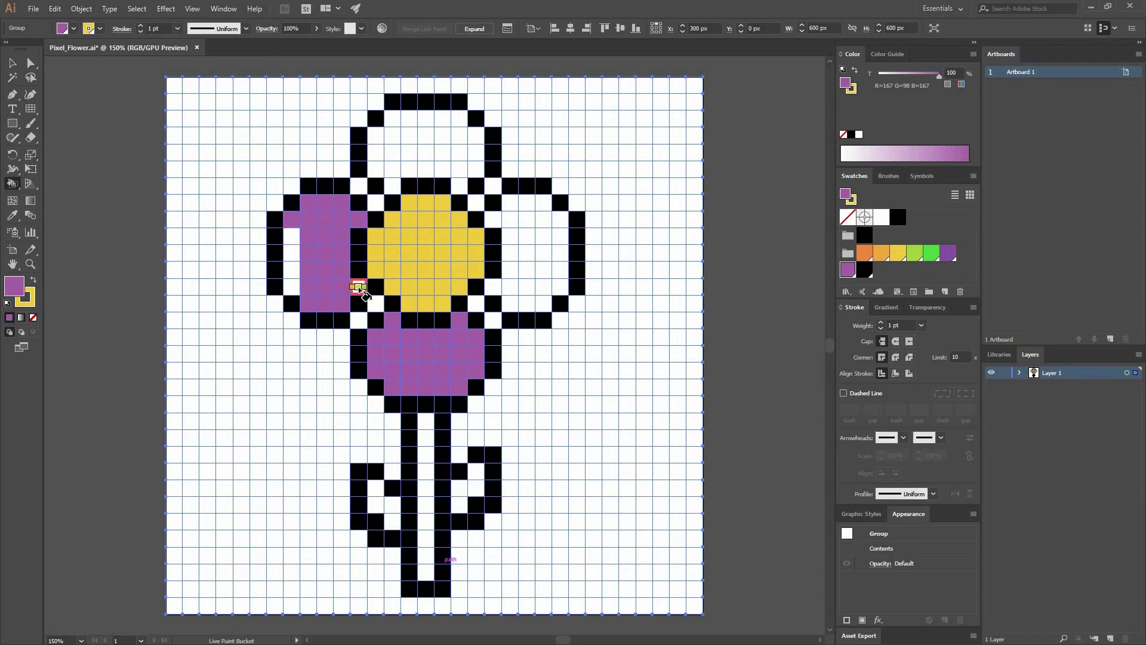
{"action": "left_click_drag", "start_coordinate": [297, 277], "coordinate": [292, 233]}
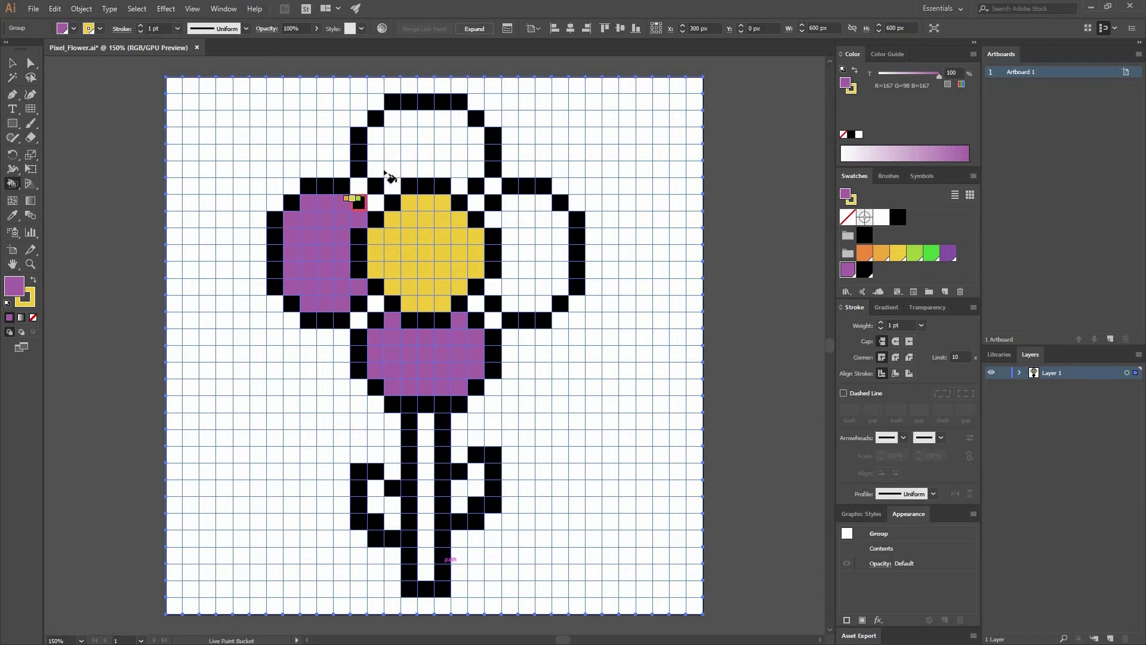
Step: Fill the top and right petals purple, row by row and column by column
{"action": "left_click_drag", "start_coordinate": [475, 174], "coordinate": [375, 169]}
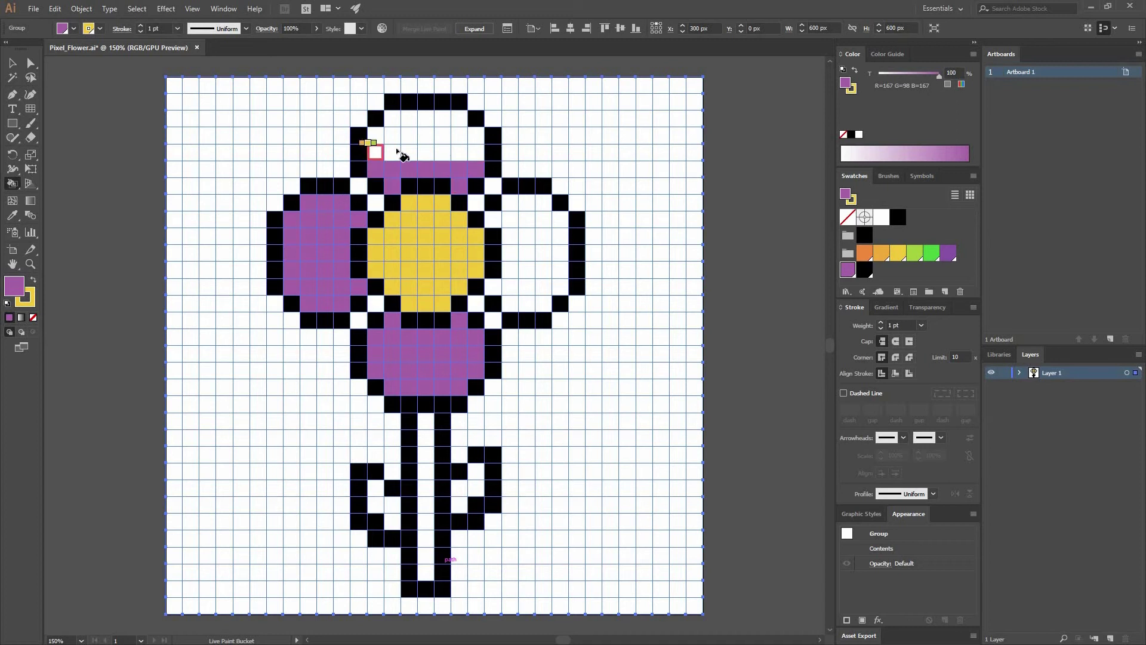
{"action": "mouse_move", "coordinate": [374, 152]}
{"action": "left_mouse_down"}
{"action": "mouse_move", "coordinate": [476, 146]}
{"action": "mouse_move", "coordinate": [376, 135]}
{"action": "mouse_move", "coordinate": [469, 126]}
{"action": "left_mouse_up"}
{"action": "mouse_move", "coordinate": [509, 200]}
{"action": "left_mouse_down"}
{"action": "mouse_move", "coordinate": [512, 297]}
{"action": "mouse_move", "coordinate": [561, 286]}
{"action": "left_mouse_up"}
{"action": "mouse_move", "coordinate": [552, 218]}
{"action": "left_mouse_down"}
{"action": "mouse_move", "coordinate": [543, 200]}
{"action": "mouse_move", "coordinate": [559, 270]}
{"action": "left_mouse_up"}
{"action": "left_click", "coordinate": [558, 230]}
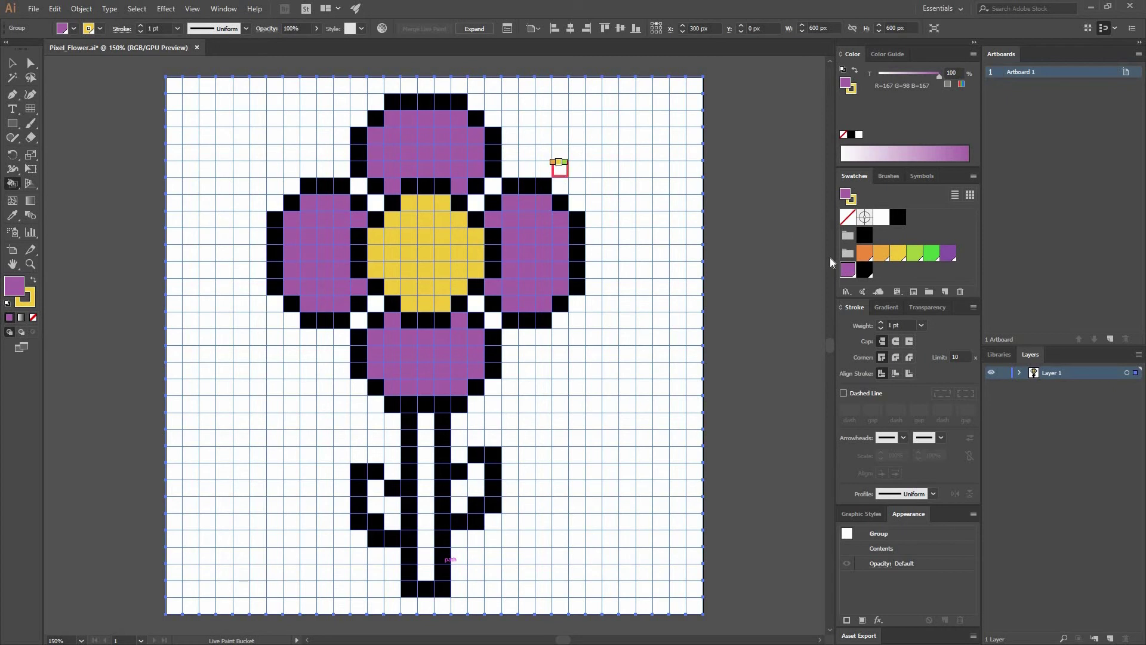
Step: Fill the stem and both leaves light green
{"action": "left_click", "coordinate": [913, 255]}
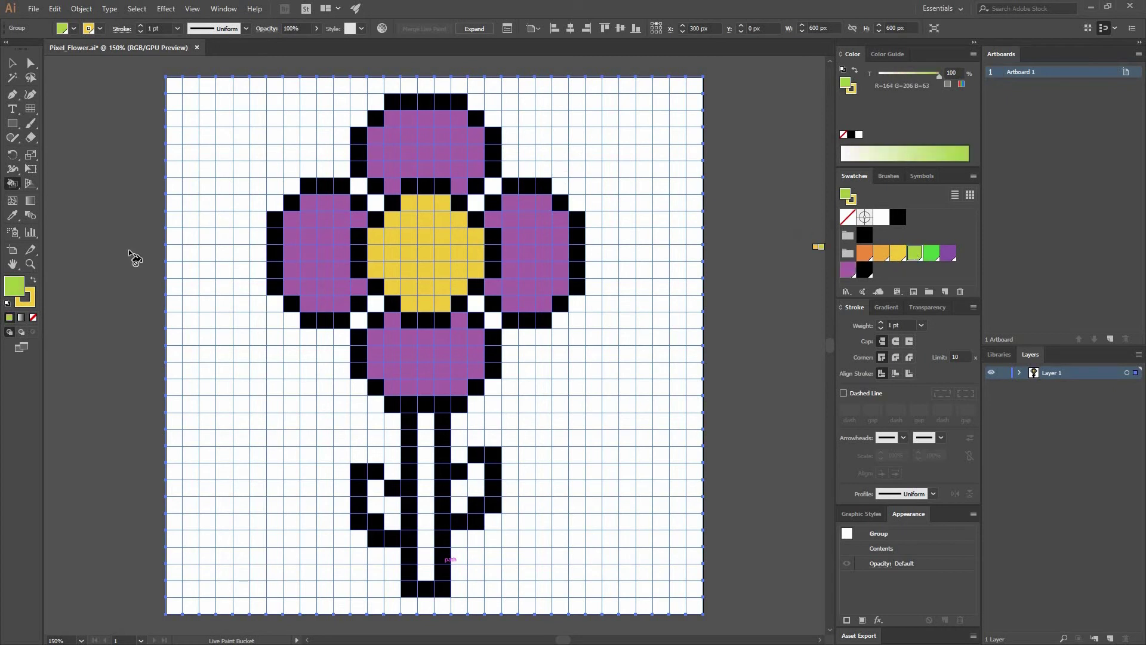
{"action": "left_click", "coordinate": [439, 554]}
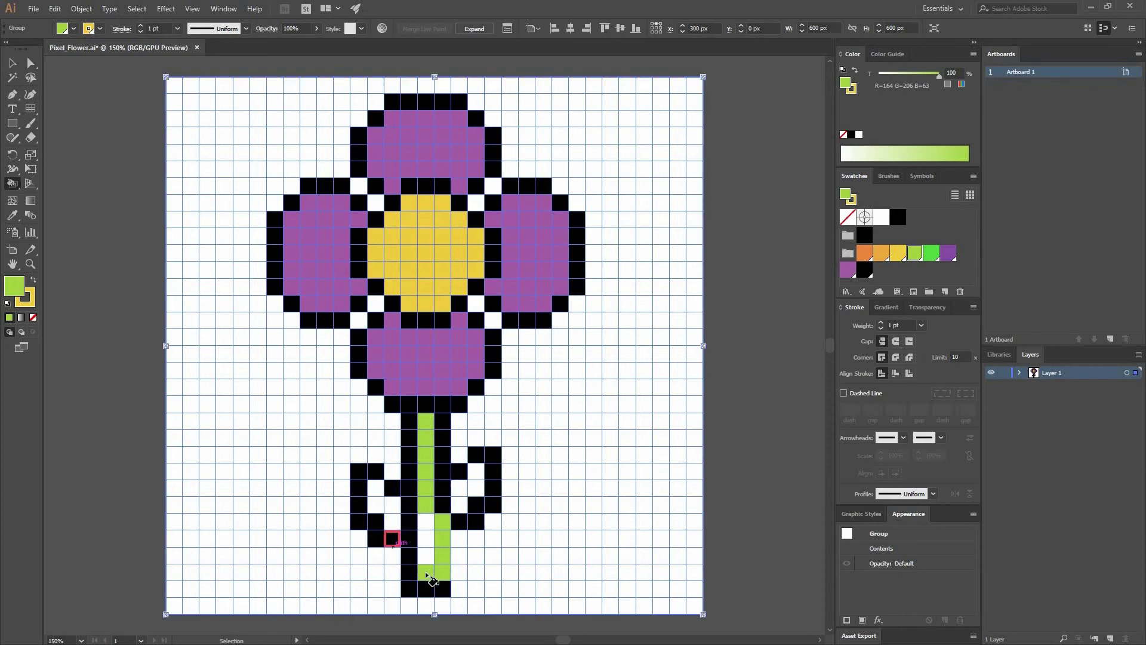
{"action": "key", "text": "ctrl+z"}
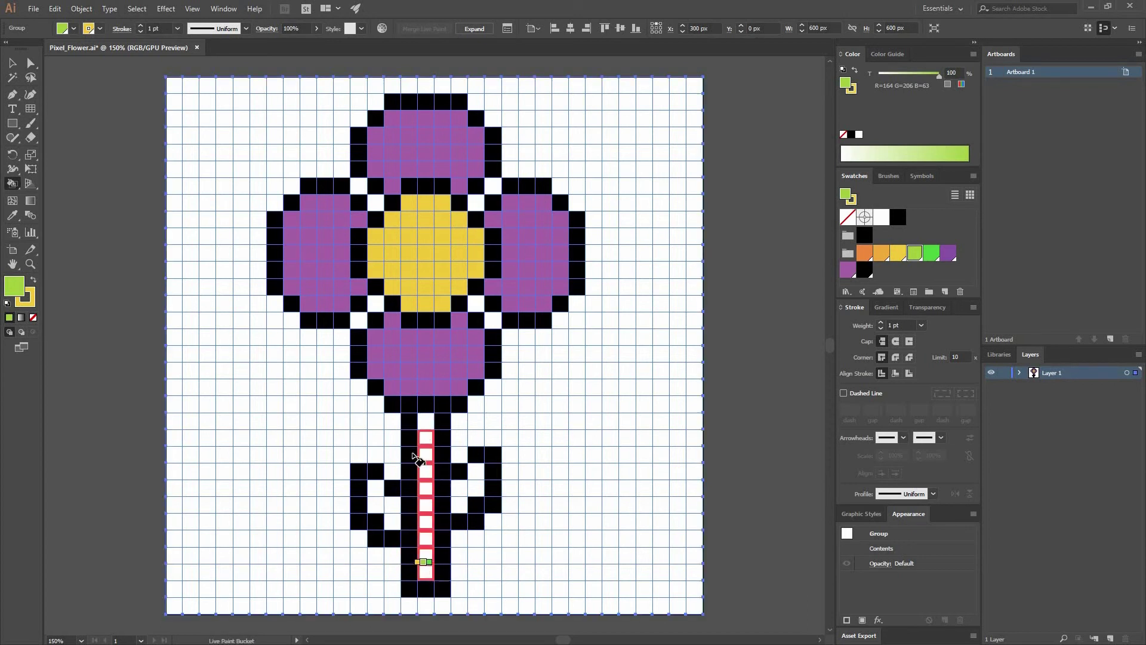
{"action": "left_click", "coordinate": [424, 431]}
{"action": "left_click", "coordinate": [389, 520]}
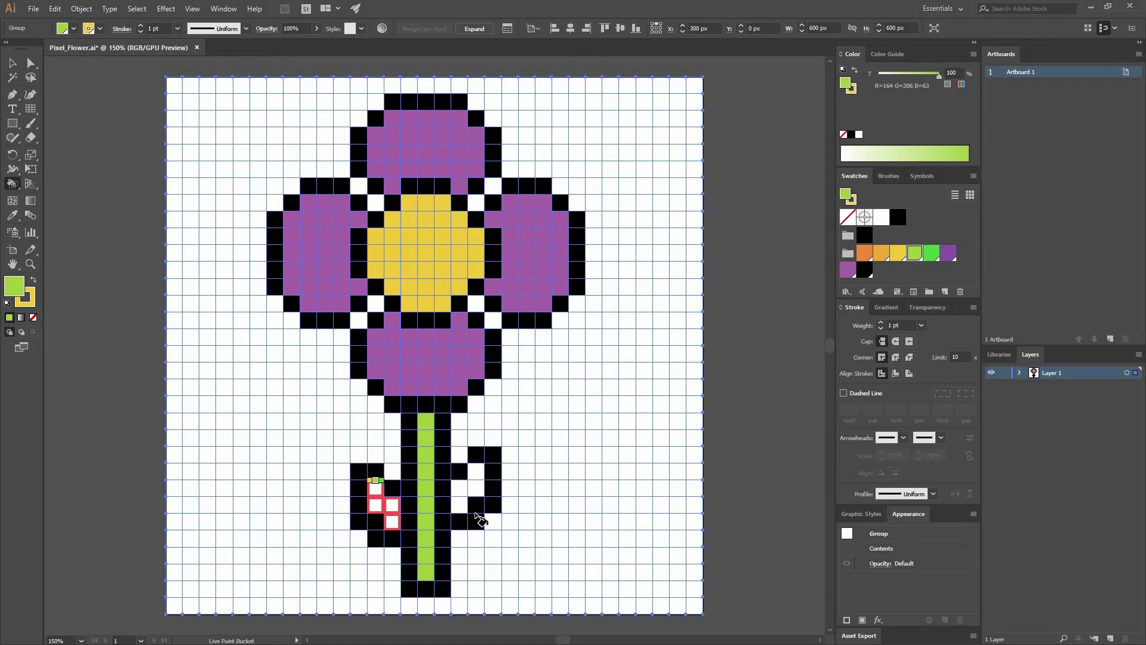
{"action": "left_click", "coordinate": [473, 474]}
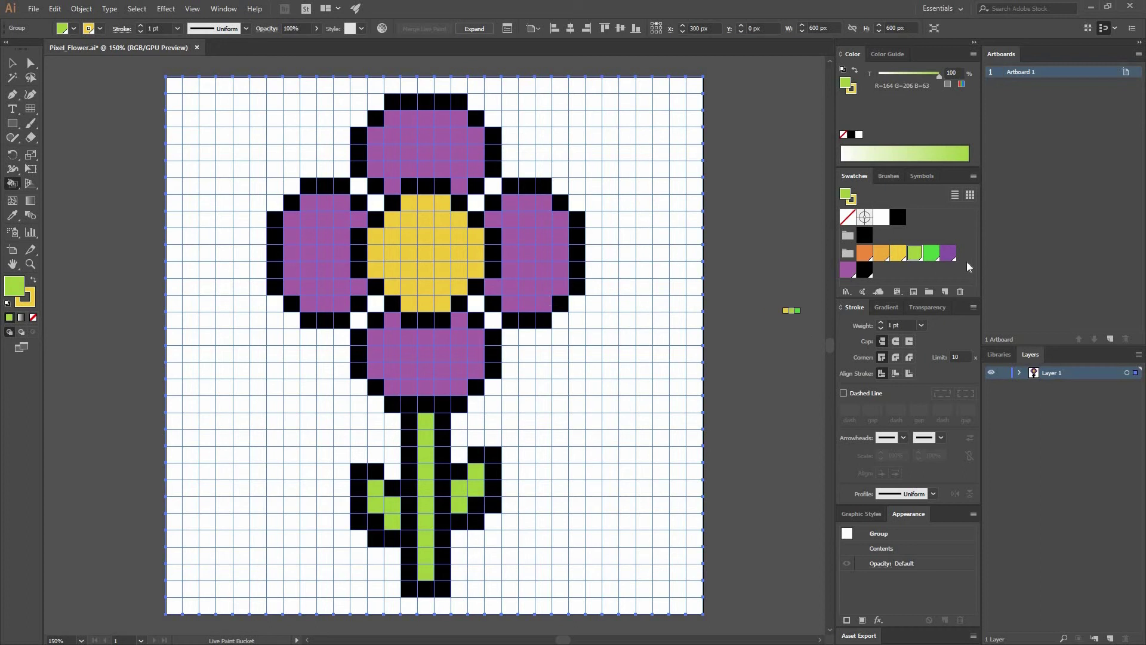
Step: Repaint the lower stem and parts of both leaves bright green
{"action": "left_click", "coordinate": [936, 255]}
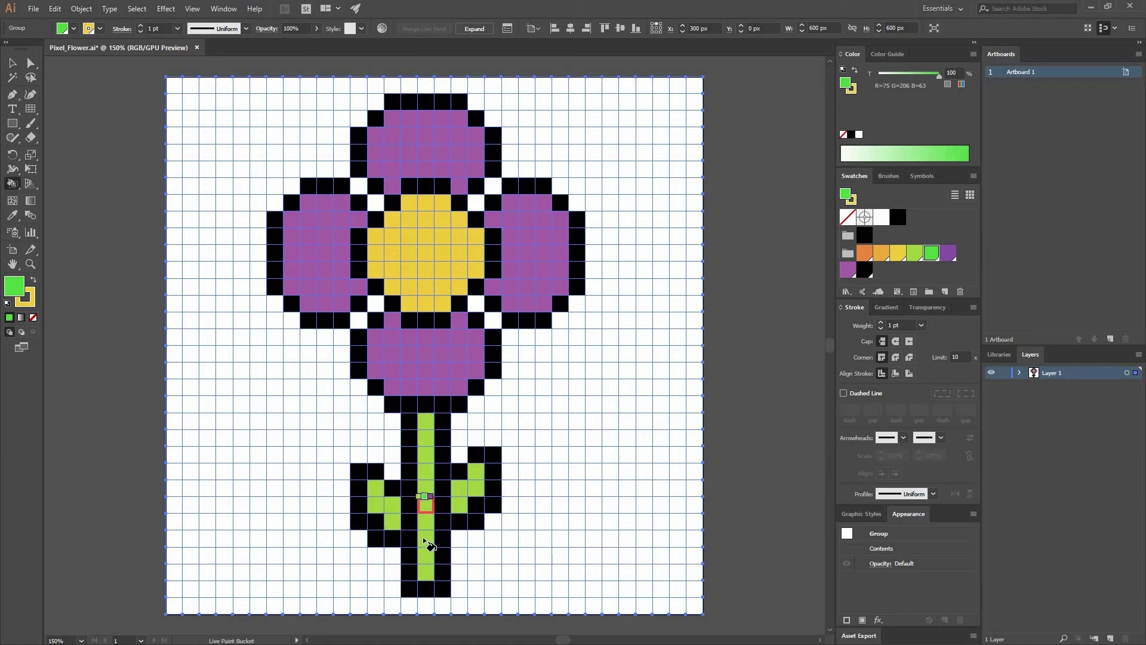
{"action": "left_click", "coordinate": [425, 504]}
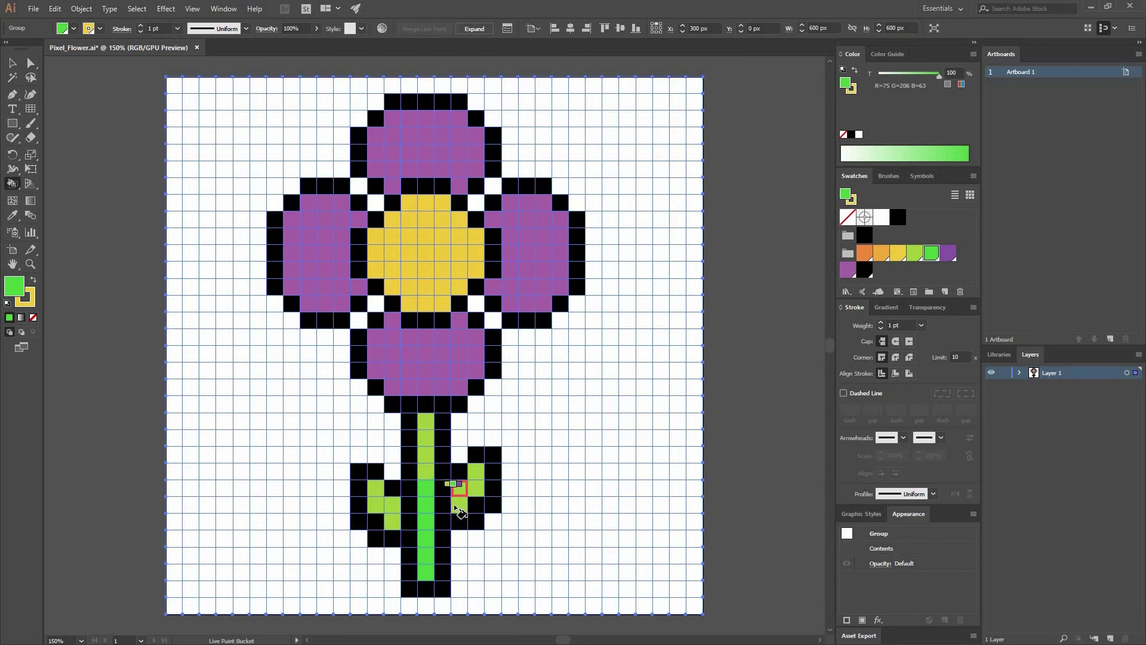
{"action": "left_click", "coordinate": [465, 486]}
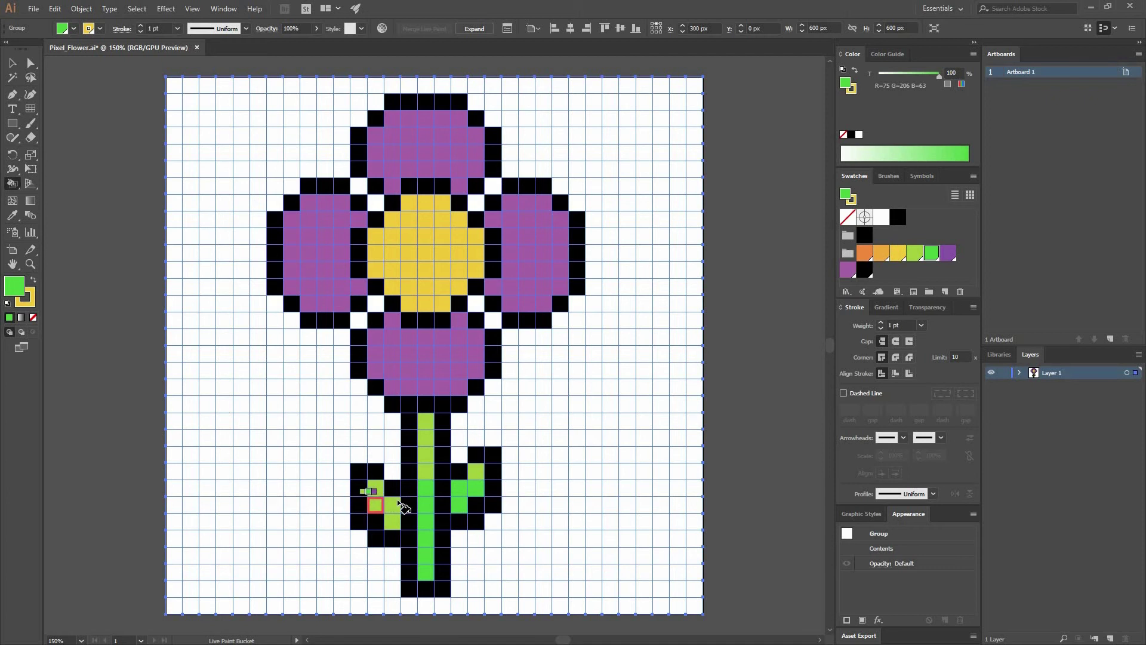
{"action": "left_click", "coordinate": [376, 504]}
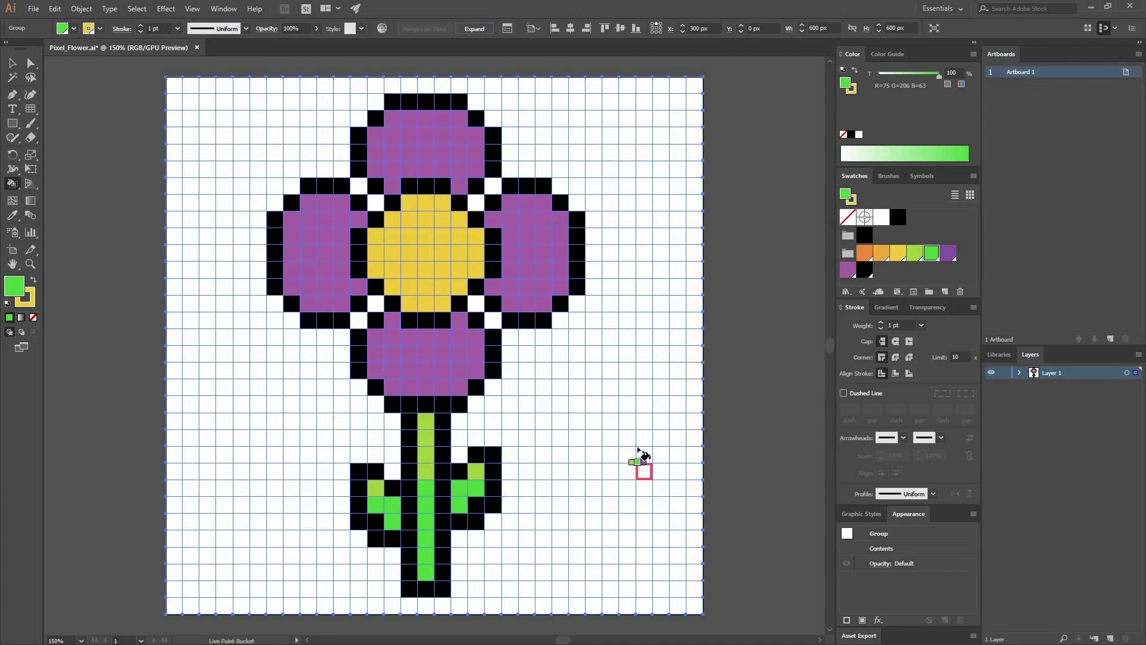
Step: Shade the bottom and right petals' edge cells darker purple
{"action": "left_click", "coordinate": [947, 252]}
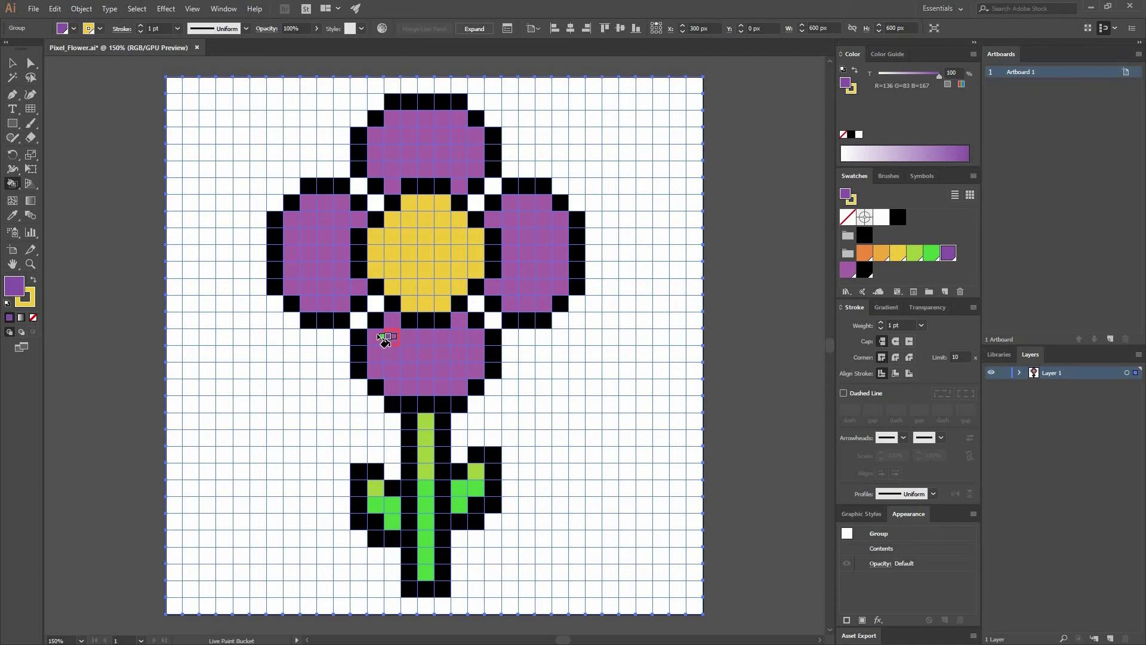
{"action": "left_click_drag", "start_coordinate": [393, 371], "coordinate": [462, 388]}
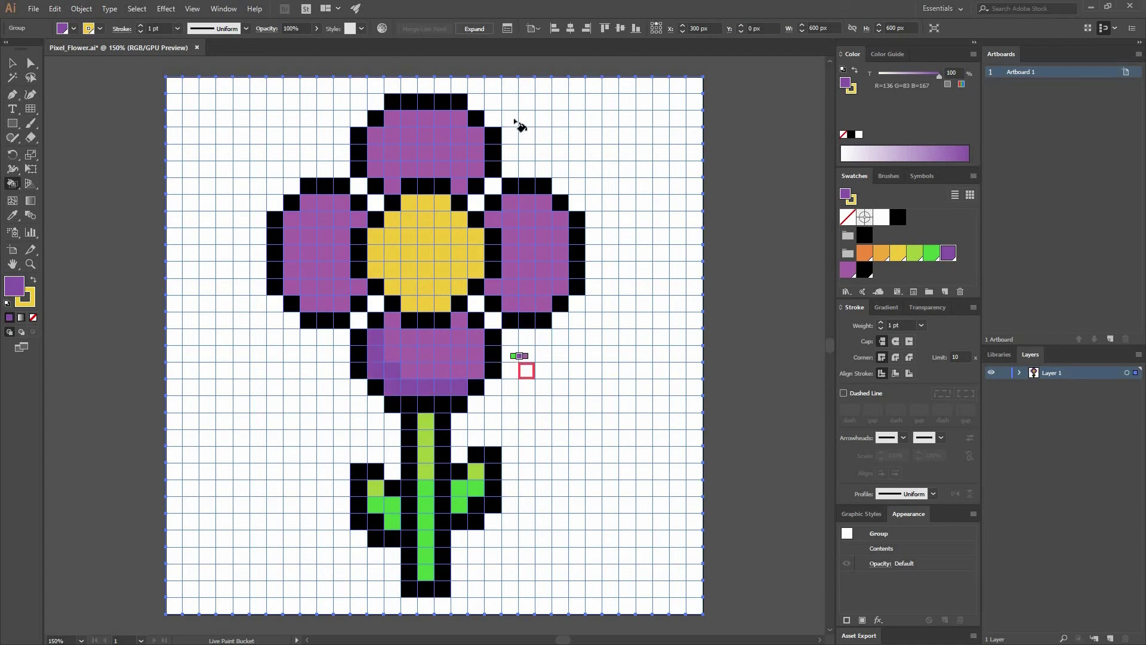
{"action": "left_click", "coordinate": [493, 287]}
{"action": "left_click", "coordinate": [493, 219]}
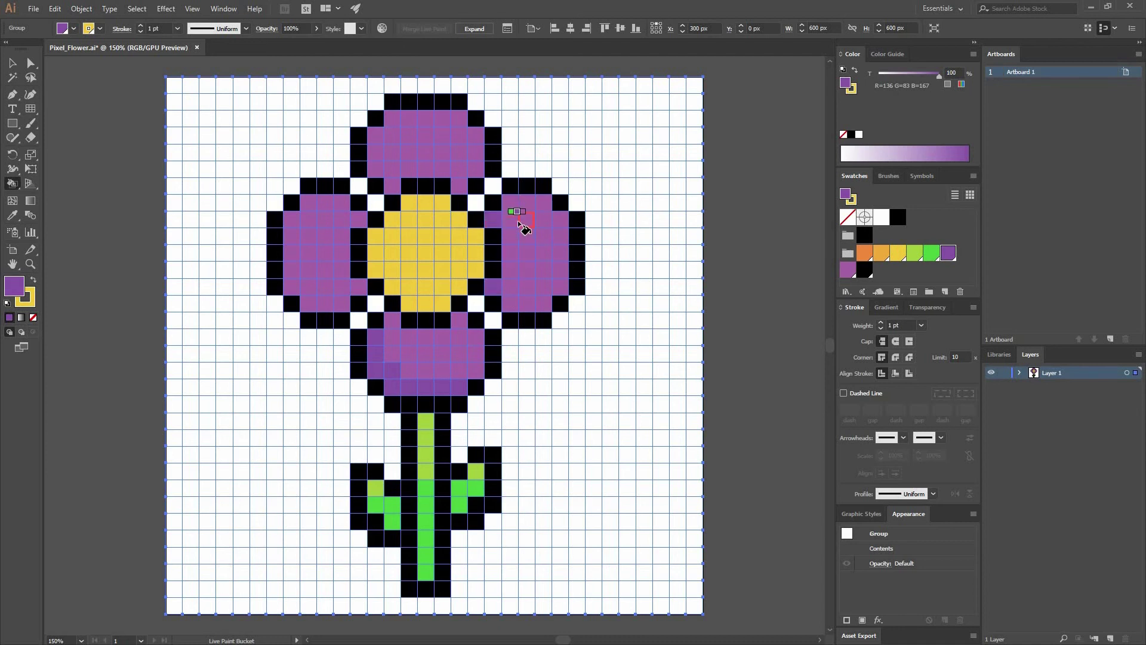
{"action": "left_click_drag", "start_coordinate": [518, 293], "coordinate": [513, 278]}
{"action": "left_click_drag", "start_coordinate": [518, 301], "coordinate": [559, 285]}
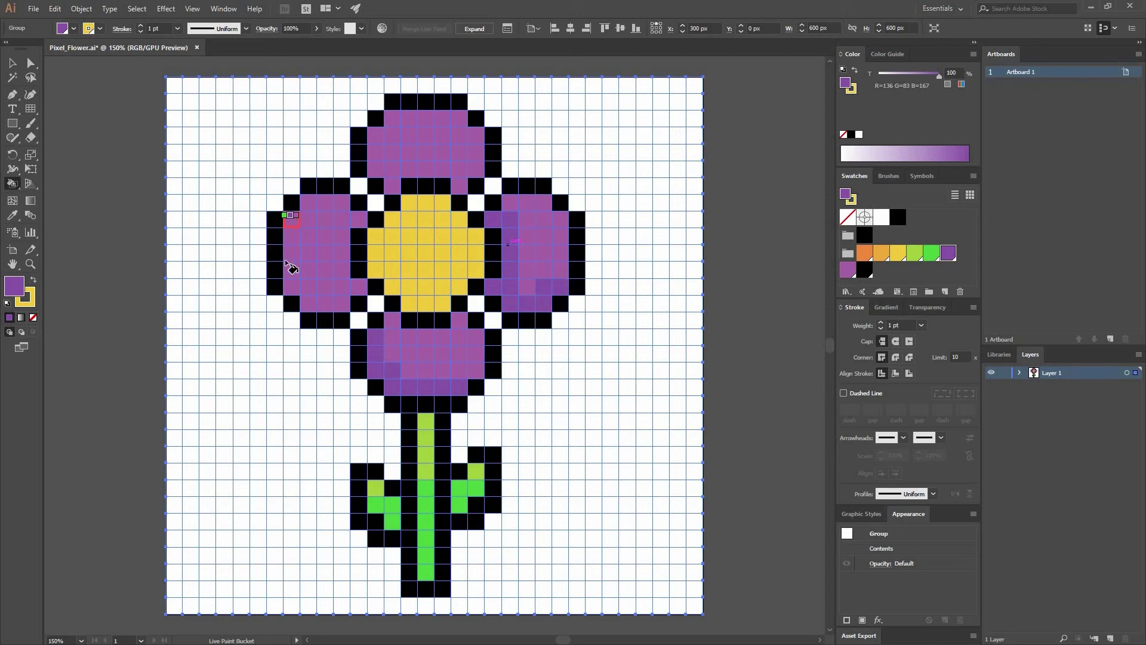
Step: Add darker purple shading to the left petal's outer column and top petal's cells
{"action": "mouse_move", "coordinate": [292, 278]}
{"action": "left_mouse_down"}
{"action": "mouse_move", "coordinate": [293, 288]}
{"action": "mouse_move", "coordinate": [354, 291]}
{"action": "mouse_move", "coordinate": [340, 287]}
{"action": "left_mouse_up"}
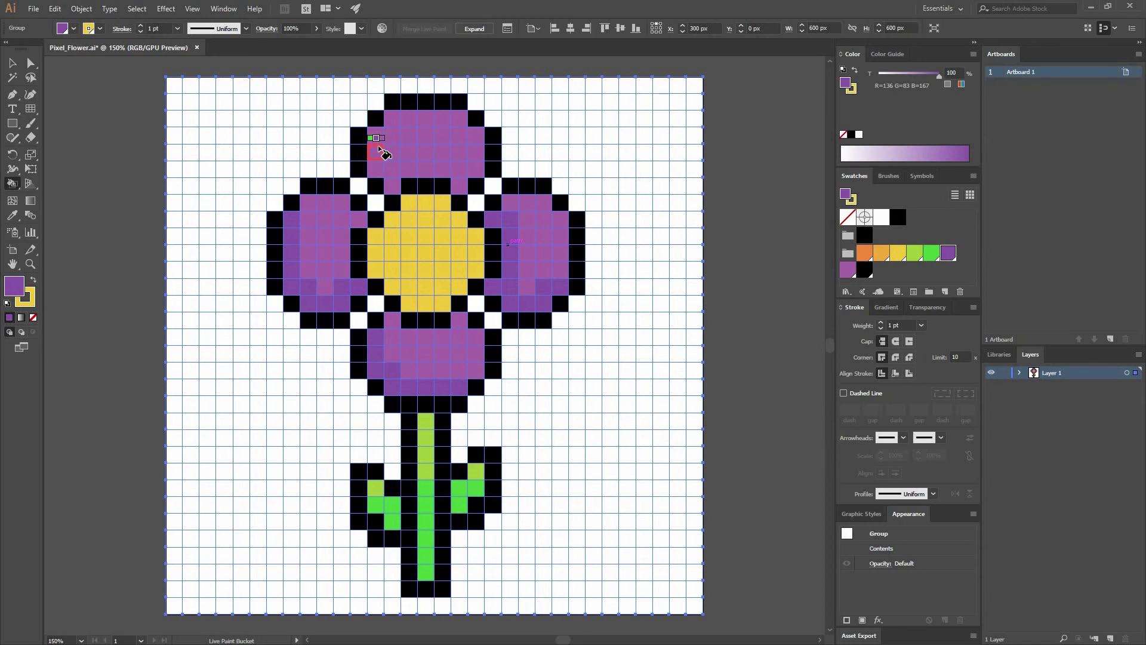
{"action": "left_click", "coordinate": [397, 176]}
{"action": "left_click", "coordinate": [471, 172]}
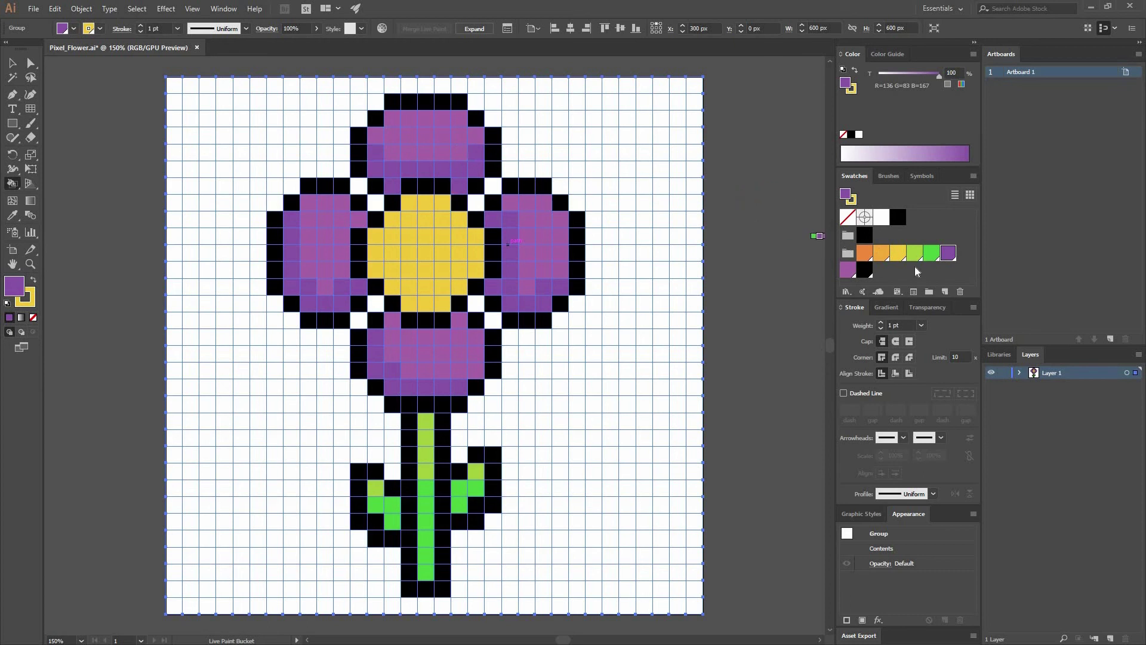
Step: Paint light orange cells along the flower centre's left and top edges
{"action": "left_click", "coordinate": [879, 254]}
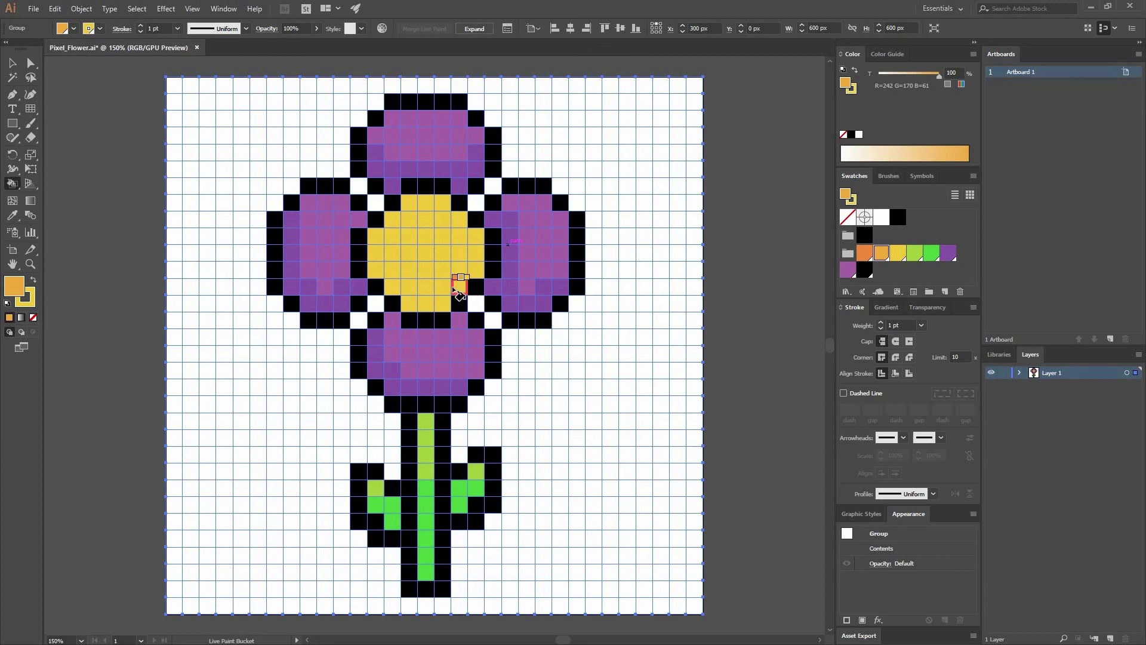
{"action": "left_click_drag", "start_coordinate": [460, 287], "coordinate": [446, 285]}
{"action": "left_click_drag", "start_coordinate": [394, 270], "coordinate": [385, 228]}
{"action": "left_click", "coordinate": [409, 219]}
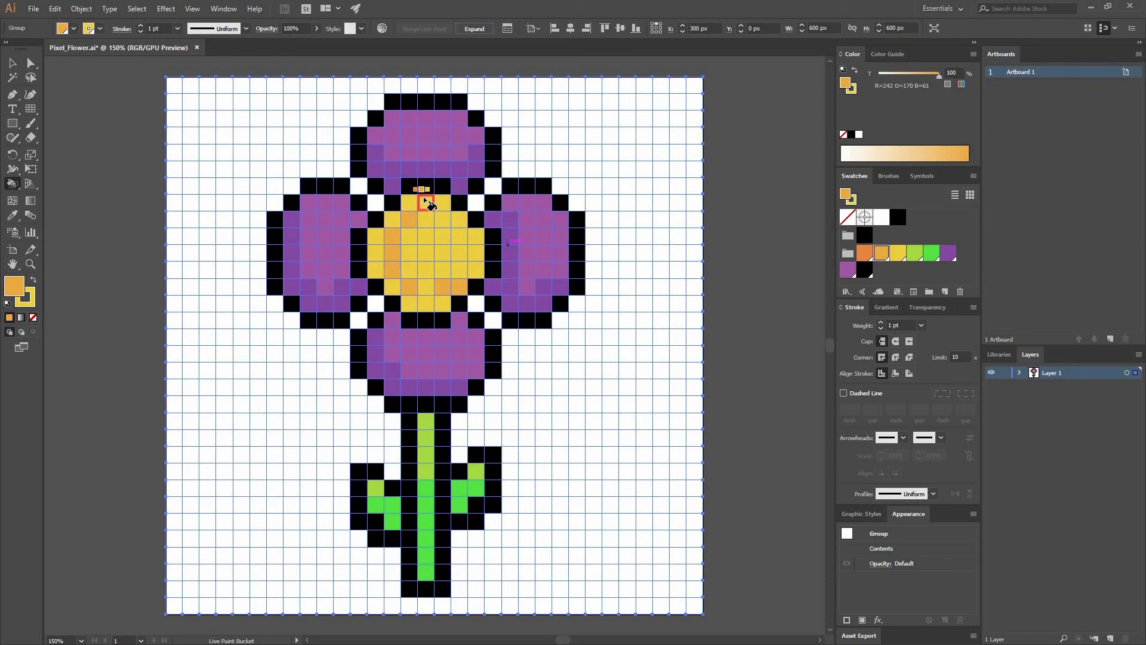
{"action": "left_click", "coordinate": [425, 203]}
Step: Add darker orange cells to the centre's top, left column and bottom row
{"action": "left_click", "coordinate": [864, 257]}
{"action": "left_click", "coordinate": [409, 203]}
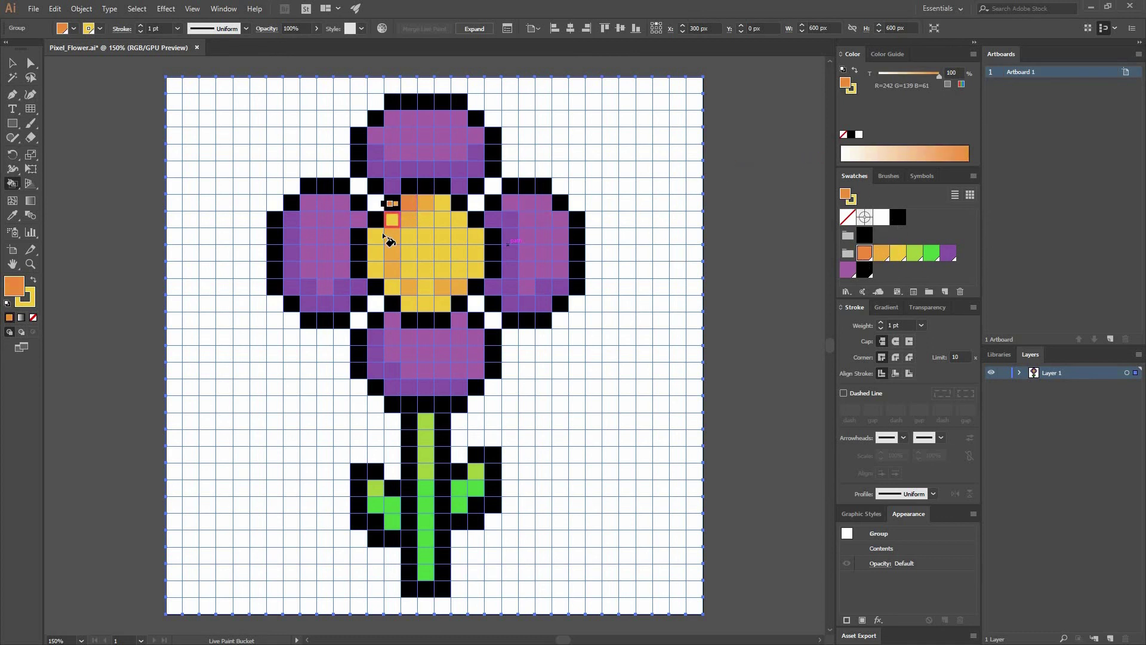
{"action": "left_click_drag", "start_coordinate": [376, 237], "coordinate": [376, 271]}
{"action": "left_click", "coordinate": [392, 286]}
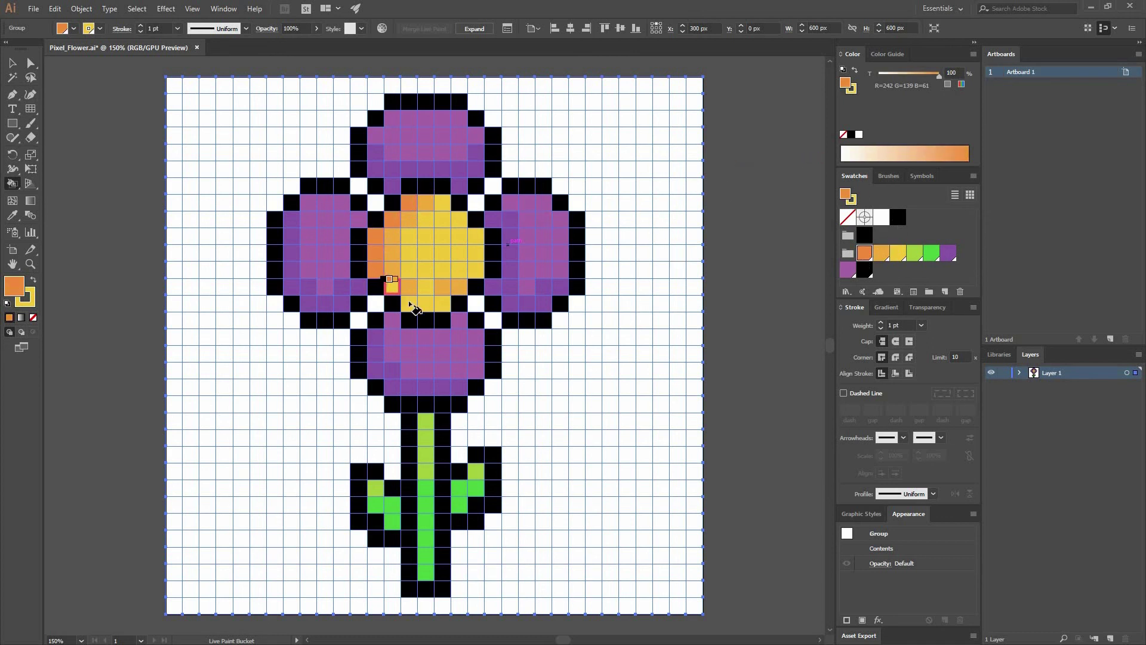
{"action": "left_click", "coordinate": [442, 305]}
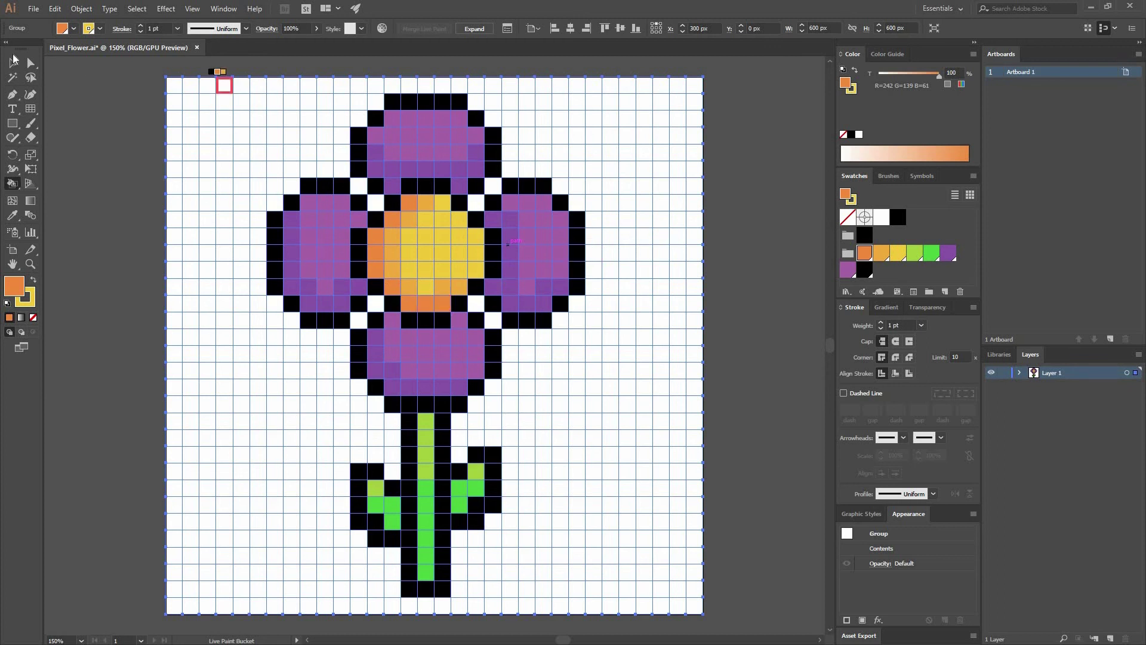
Step: With the Selection tool, preview the flower without grid lines, then reselect the flower group
{"action": "key", "text": "v"}
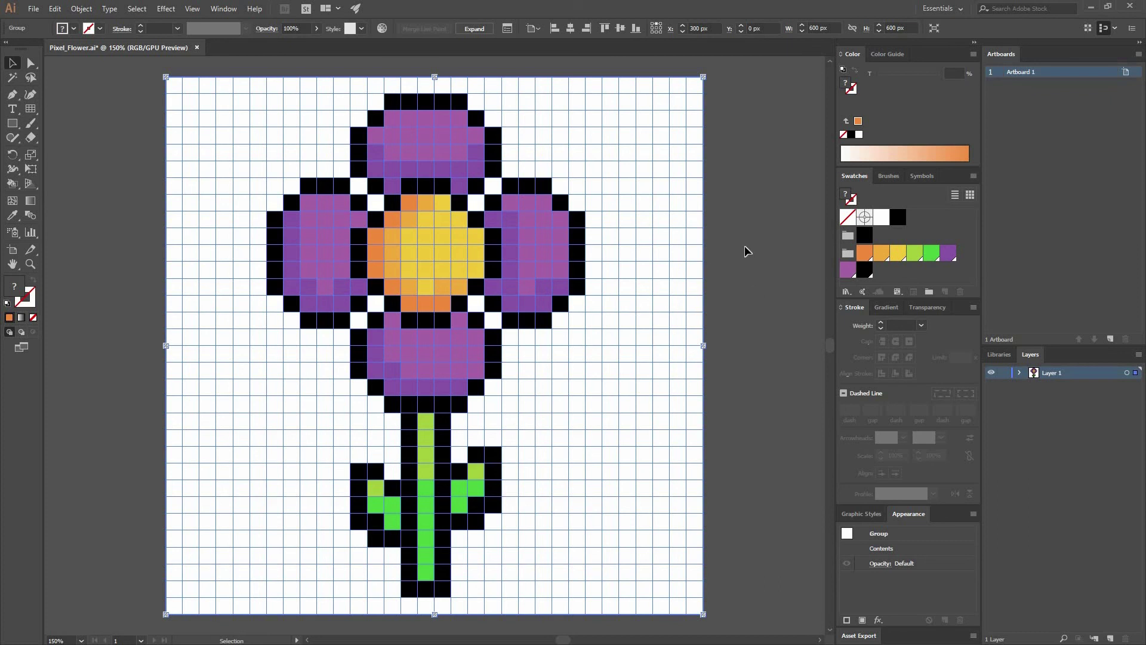
{"action": "left_click", "coordinate": [762, 370]}
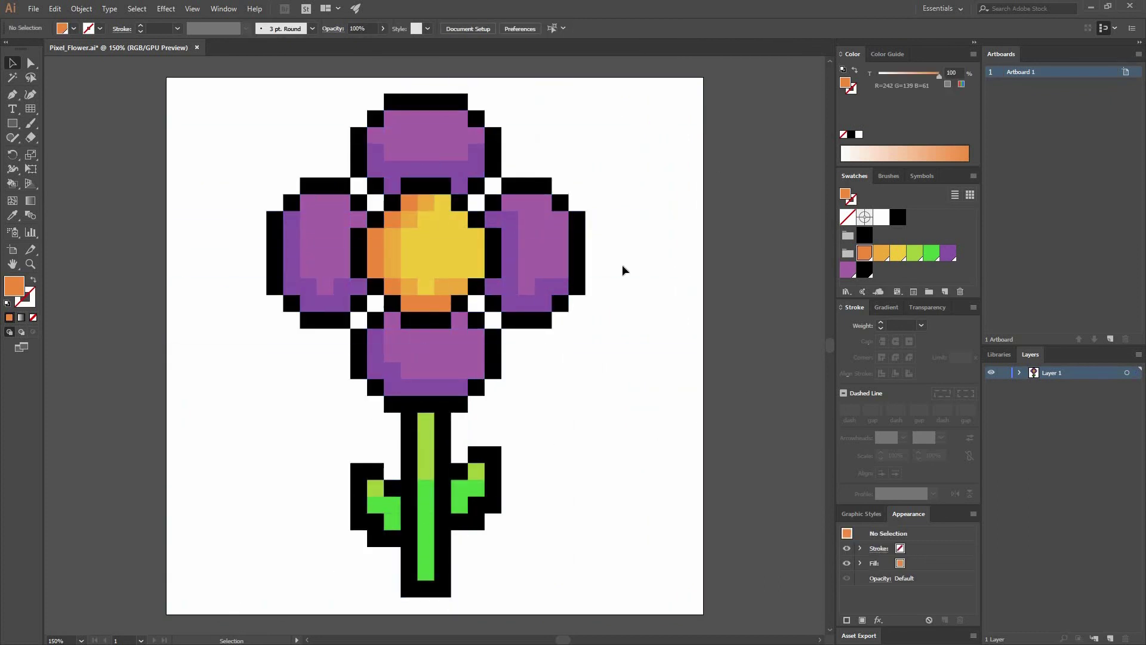
{"action": "left_click", "coordinate": [552, 197]}
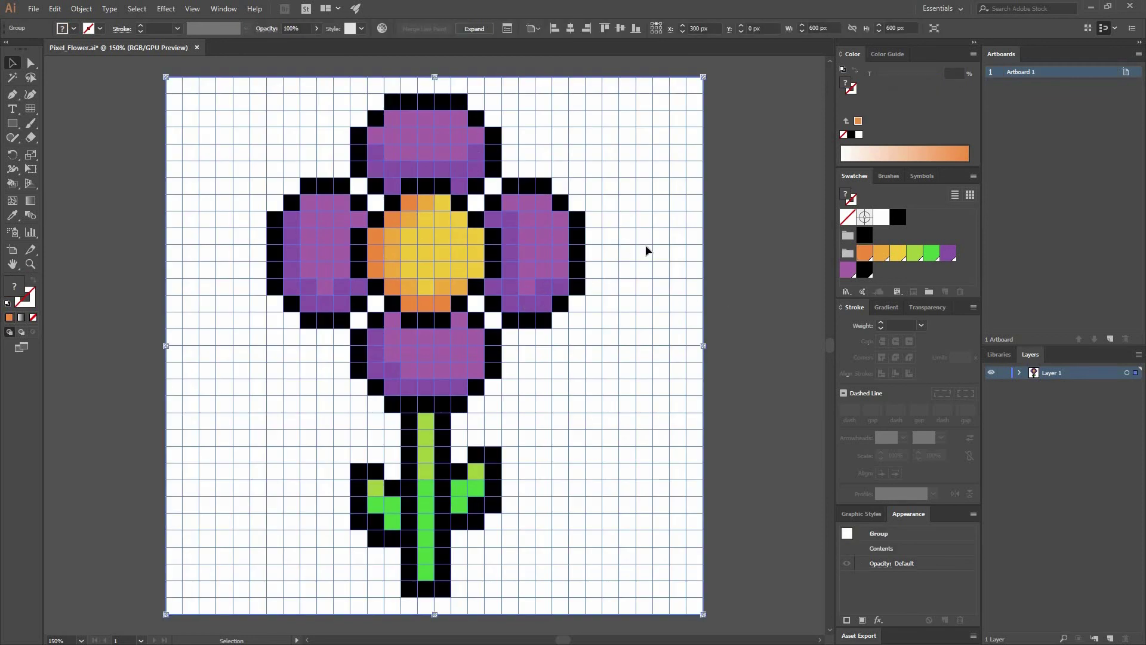
Step: Expand the Live Paint flower via Object > Expand with Object, Fill and Stroke, then deselect
{"action": "left_click", "coordinate": [87, 11]}
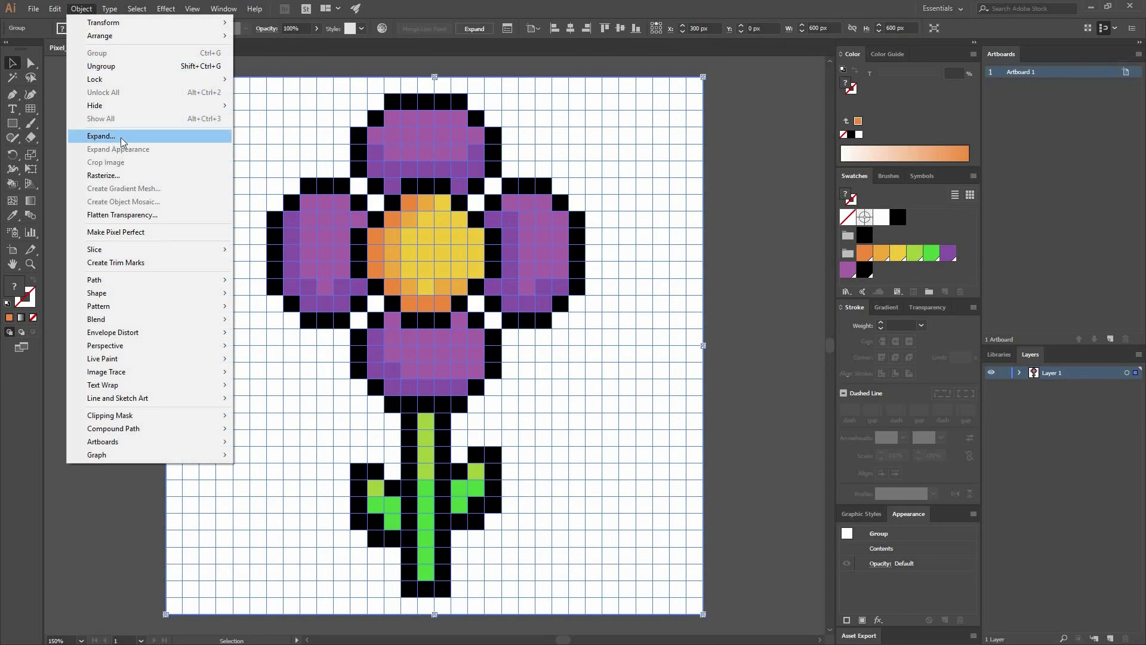
{"action": "left_click", "coordinate": [99, 136]}
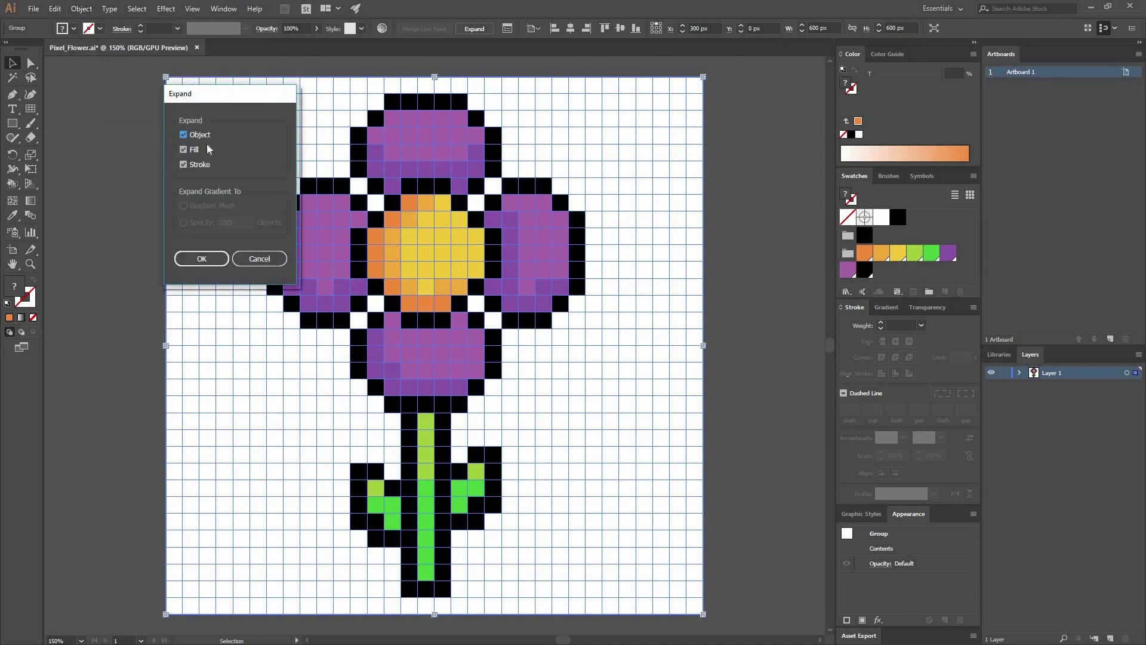
{"action": "left_click", "coordinate": [201, 258]}
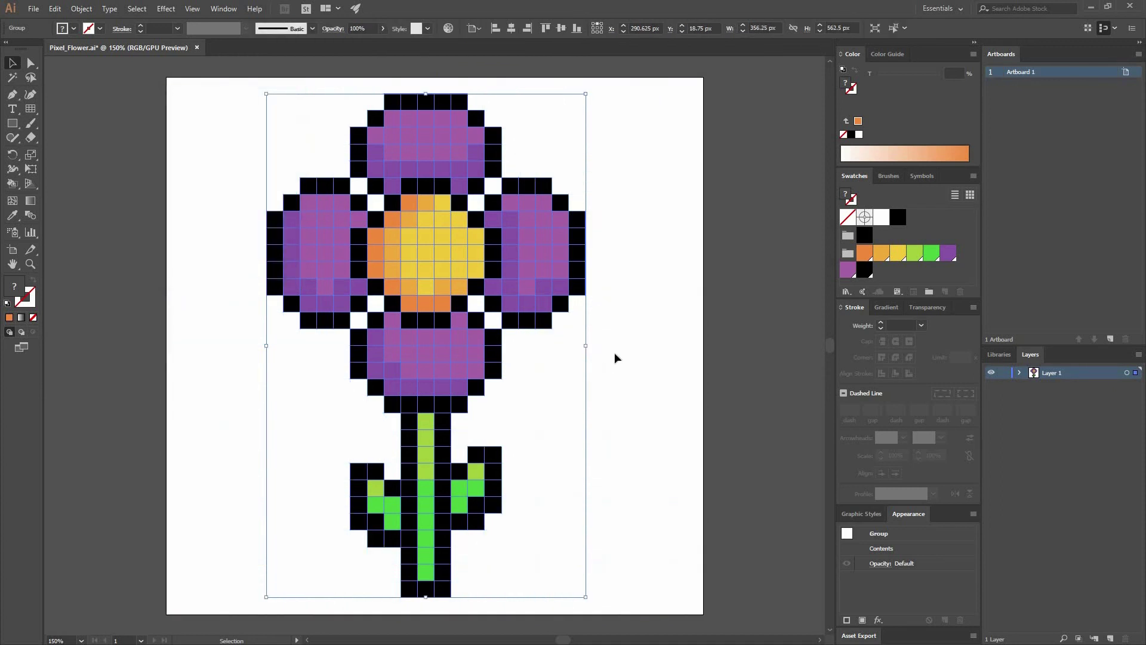
{"action": "left_click", "coordinate": [597, 284]}
{"action": "left_click", "coordinate": [525, 239]}
{"action": "left_click", "coordinate": [502, 451]}
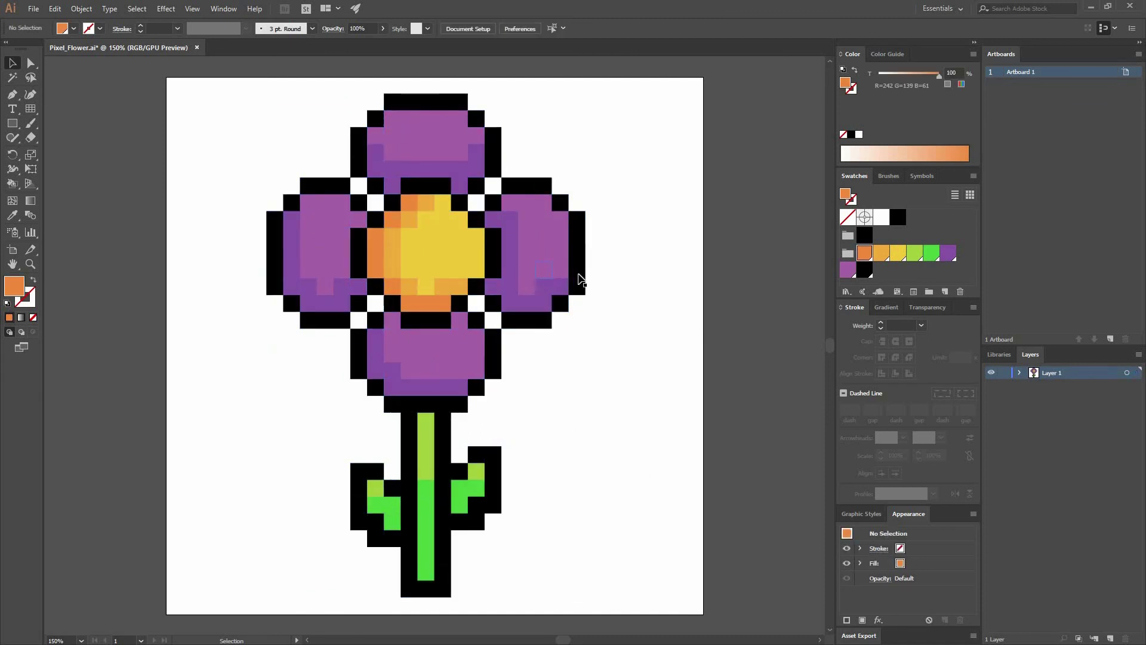